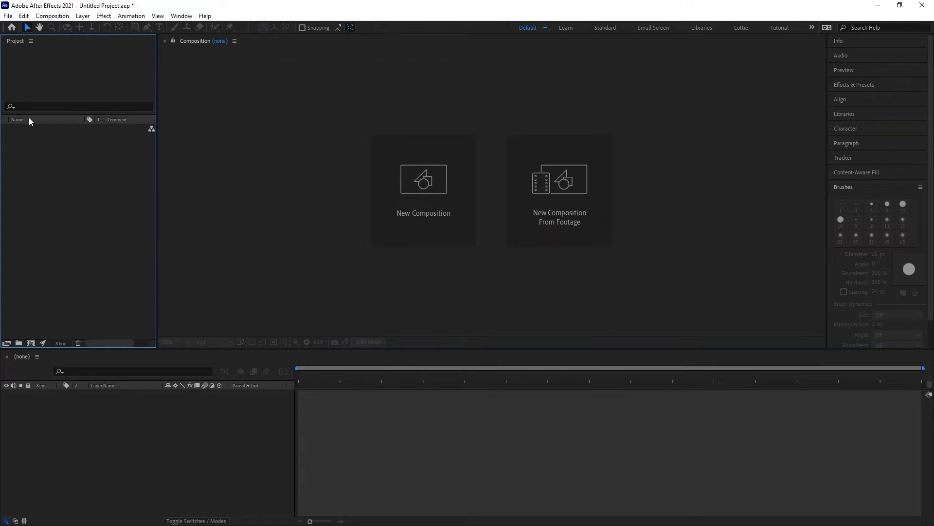
left_click(8, 16)
mouse_move(56, 151)
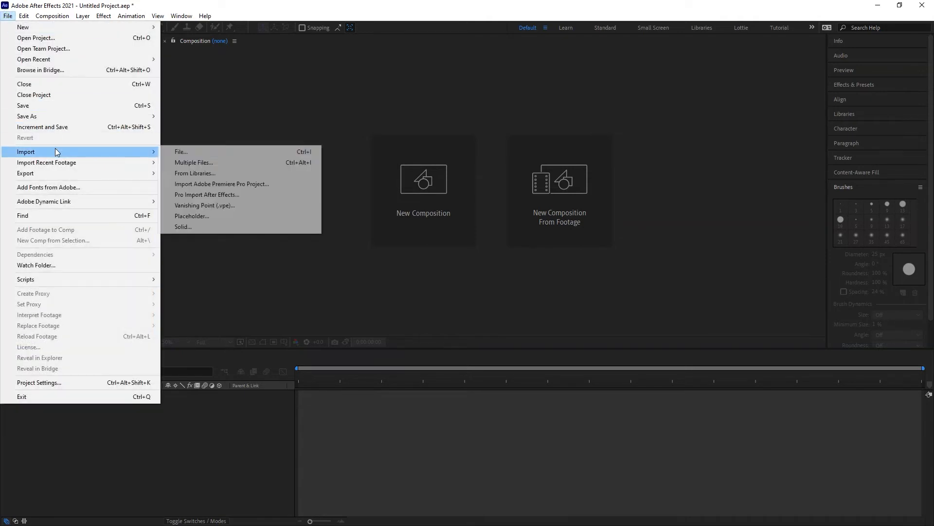
left_click(251, 303)
left_click(60, 202)
Start importing the Illustrator file Mascot from the AI File folder into the project.
right_click(84, 213)
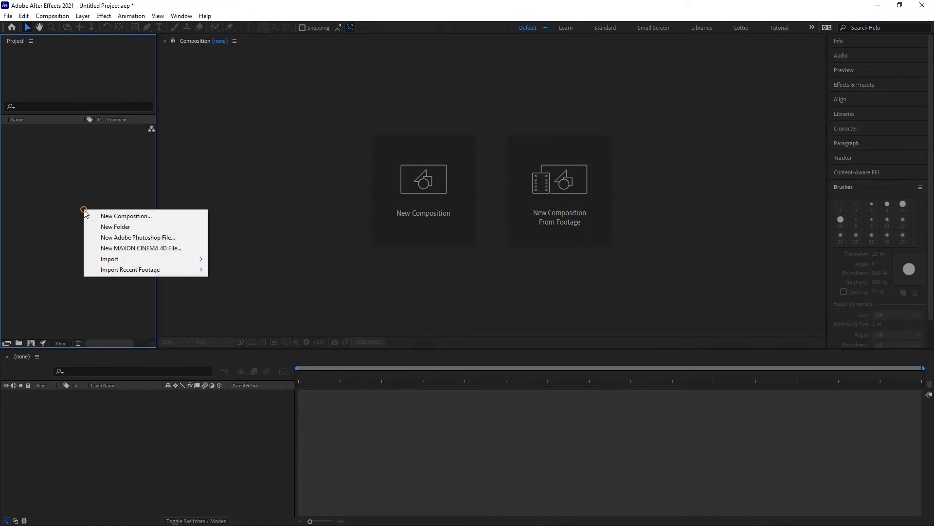
mouse_move(126, 257)
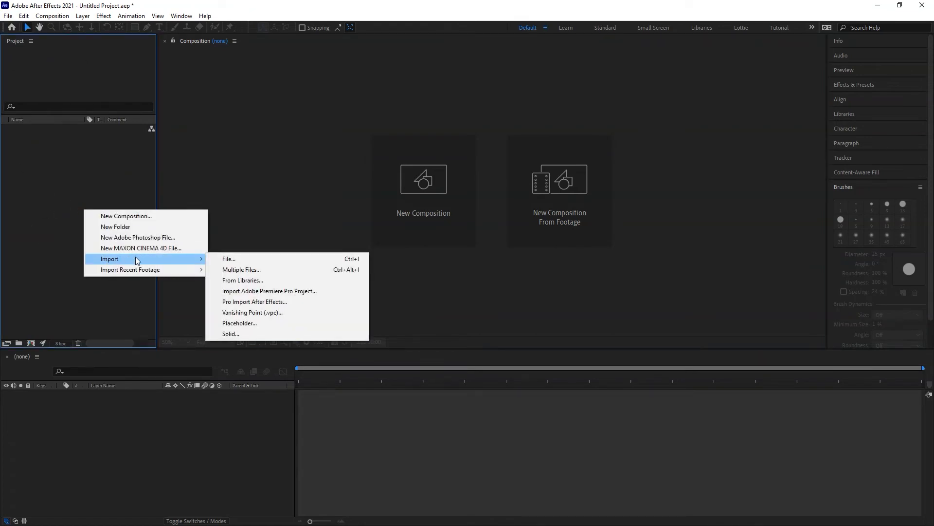
left_click(263, 258)
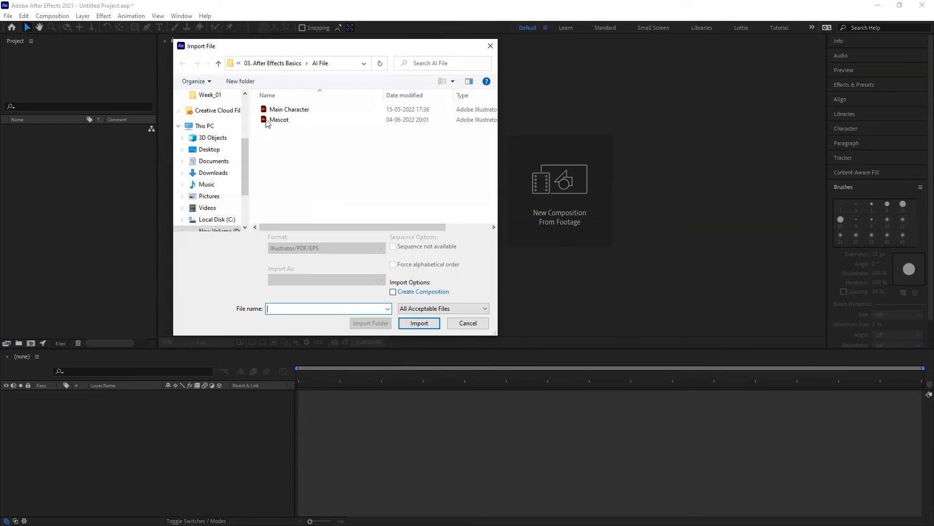
left_click(278, 121)
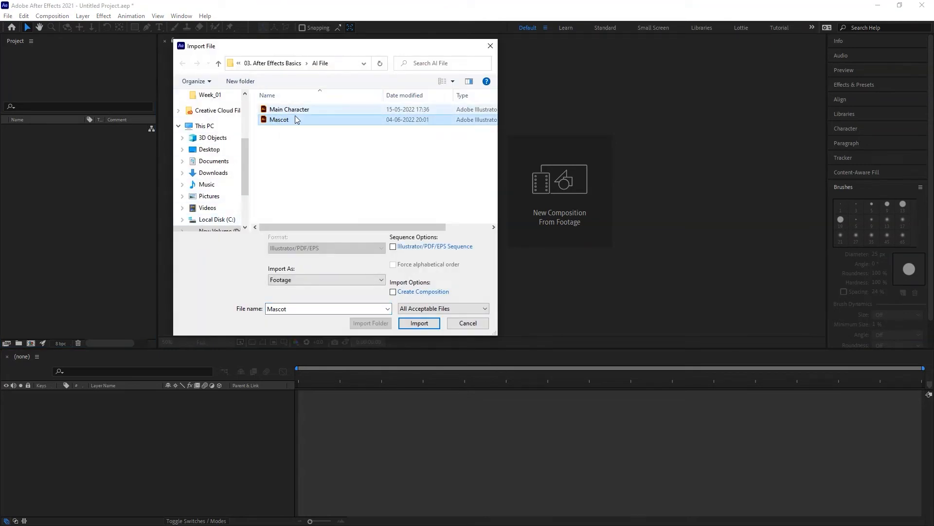
left_click(419, 322)
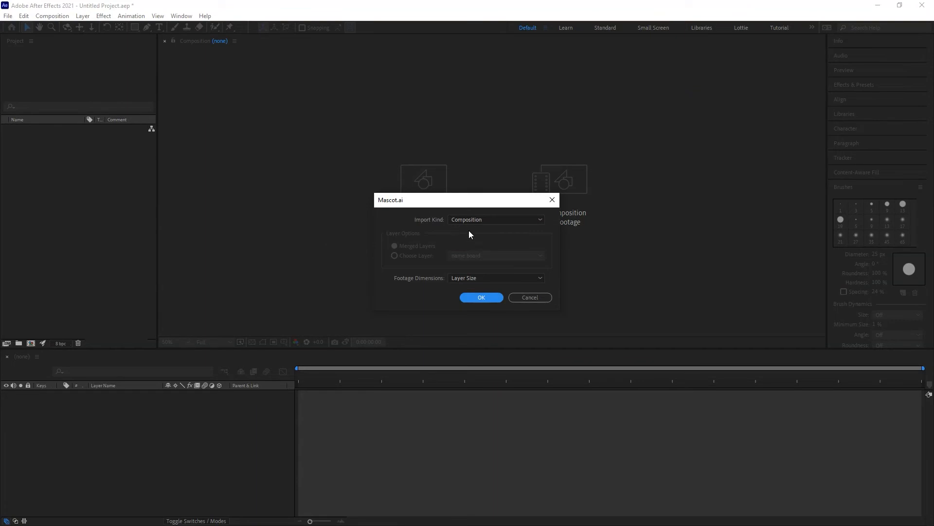
Import Mascot.ai with the import kind Composition and the footage dimensions Layer Size.
left_click(481, 220)
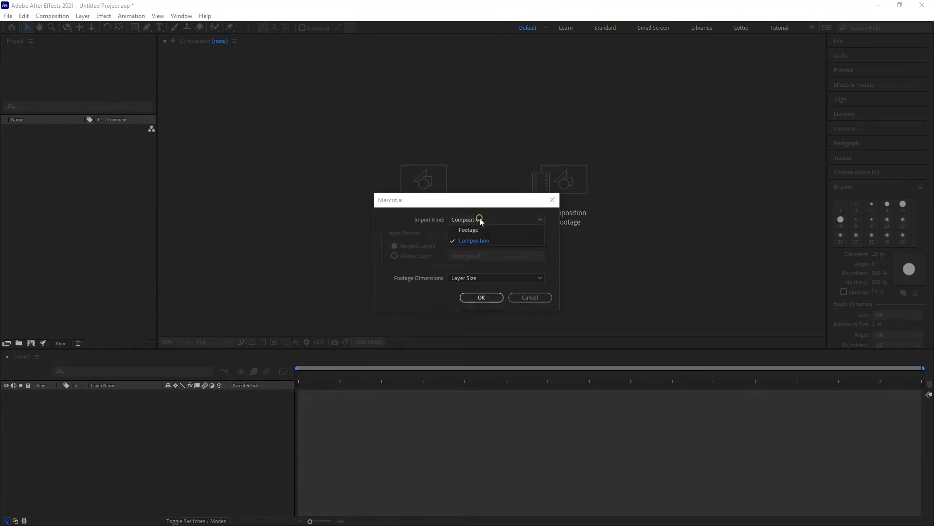
left_click(481, 227)
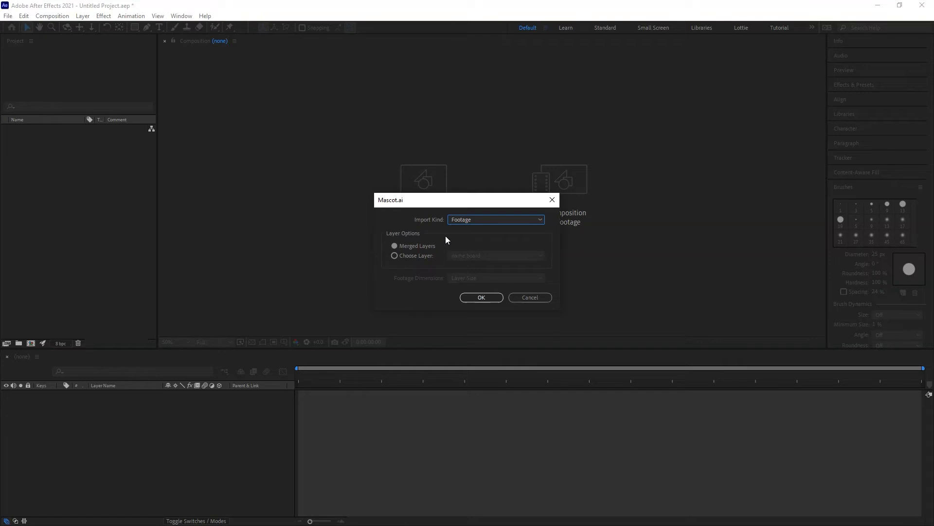
left_click(471, 221)
left_click(475, 241)
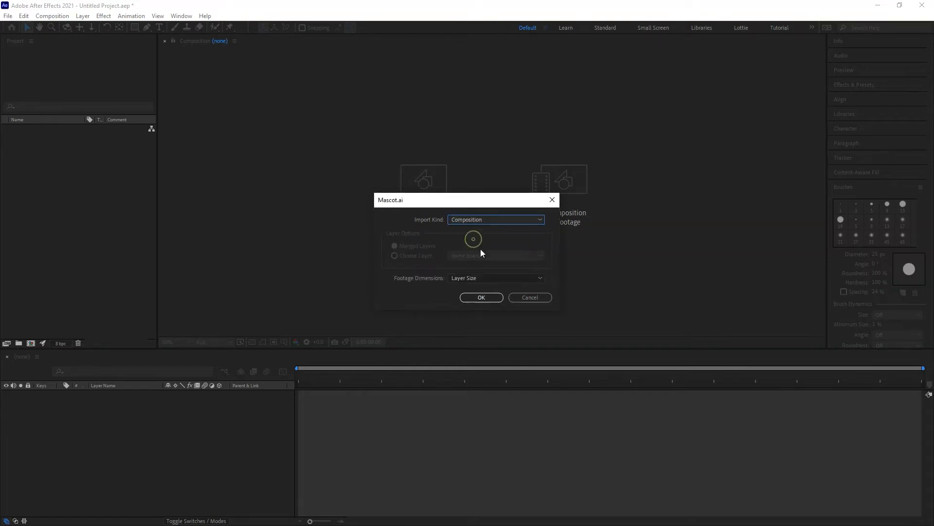
left_click(482, 281)
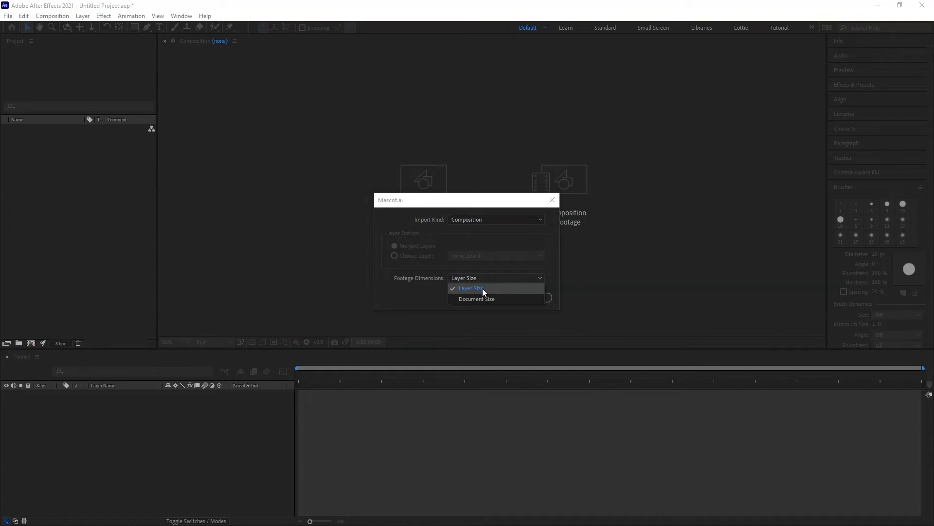
left_click(483, 288)
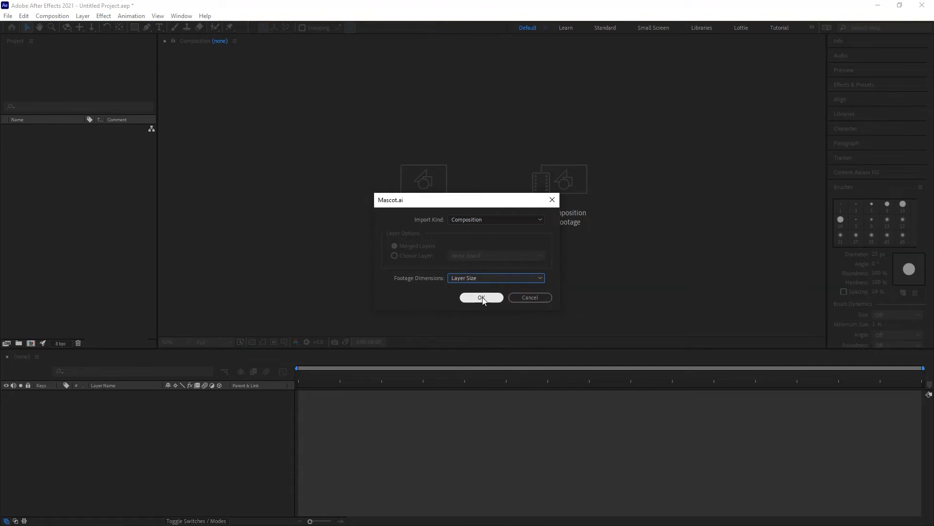
left_click(481, 298)
left_click(45, 217)
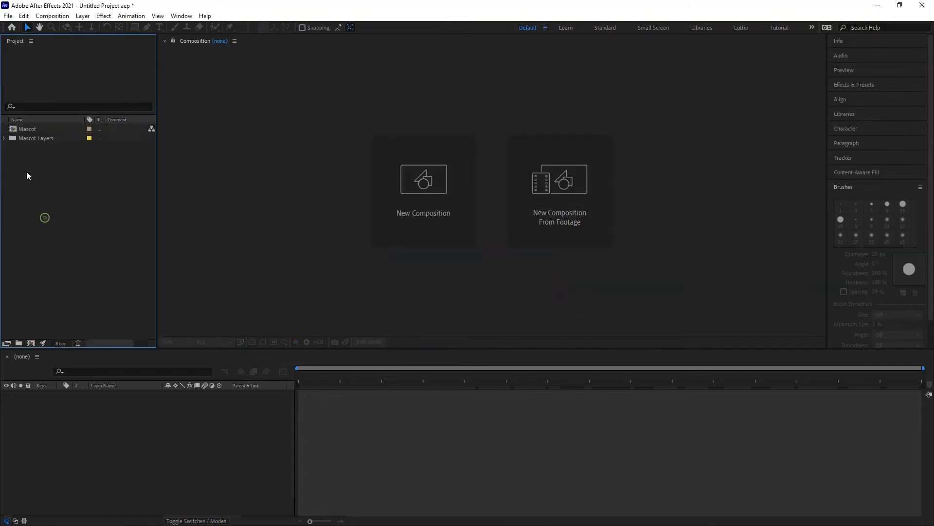
Examine the imported Mascot composition and the individual layer files inside the Mascot Layers folder.
left_click(32, 128)
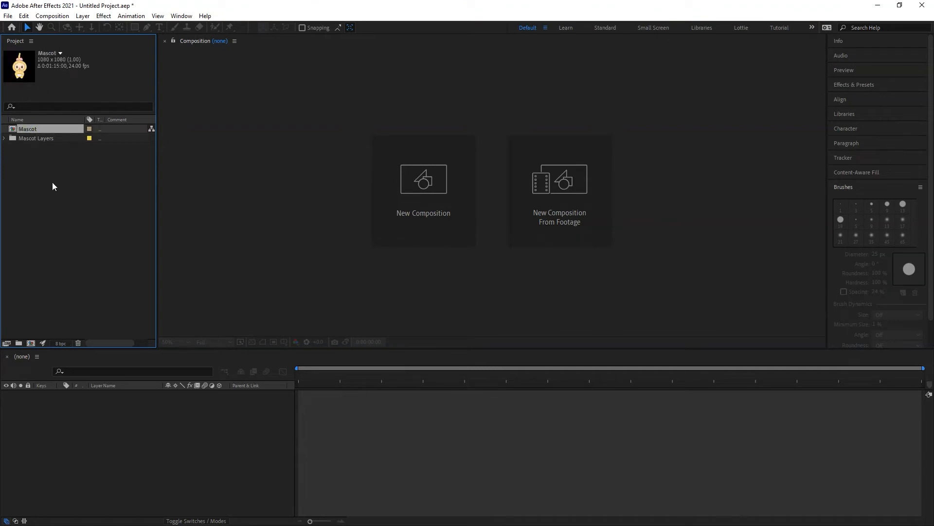
left_click(27, 139)
left_click(28, 129)
left_click(34, 138)
left_click(5, 138)
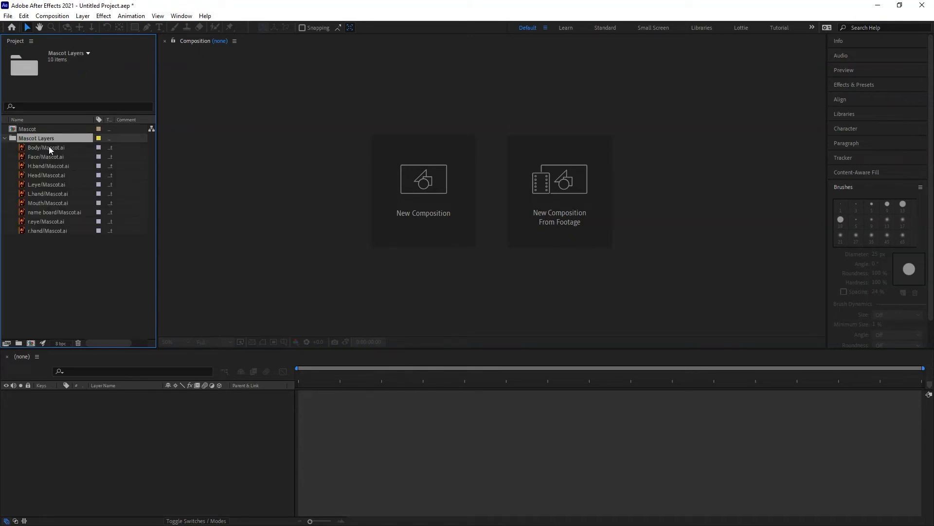
left_click(48, 147)
left_click(49, 156)
left_click(48, 165)
left_click(49, 175)
left_click(49, 185)
left_click(51, 194)
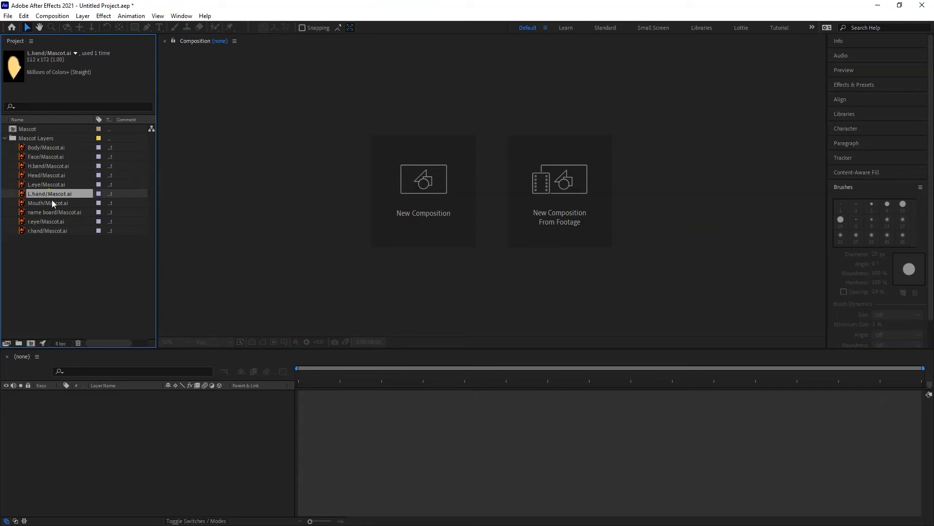
left_click(50, 203)
left_click(5, 138)
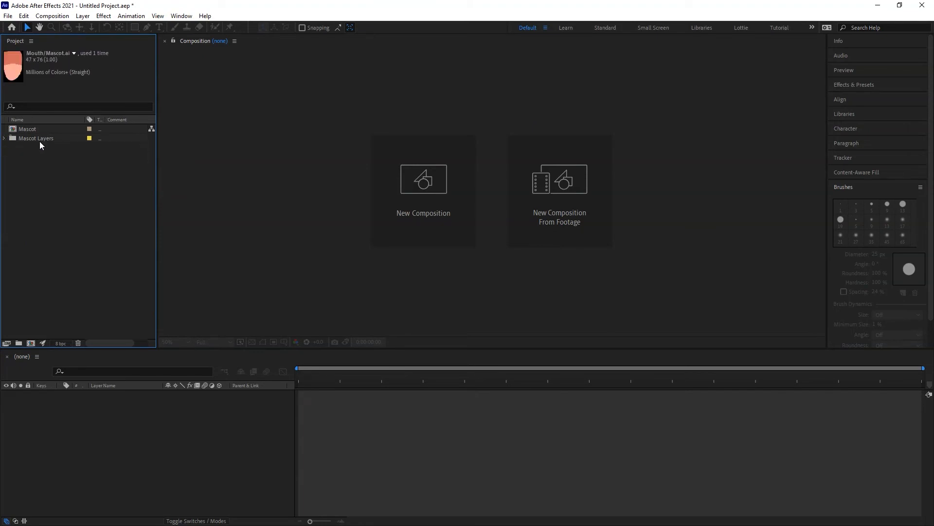
Open the Mascot composition in the timeline and scrub through it, returning to the first frame.
left_click(33, 127)
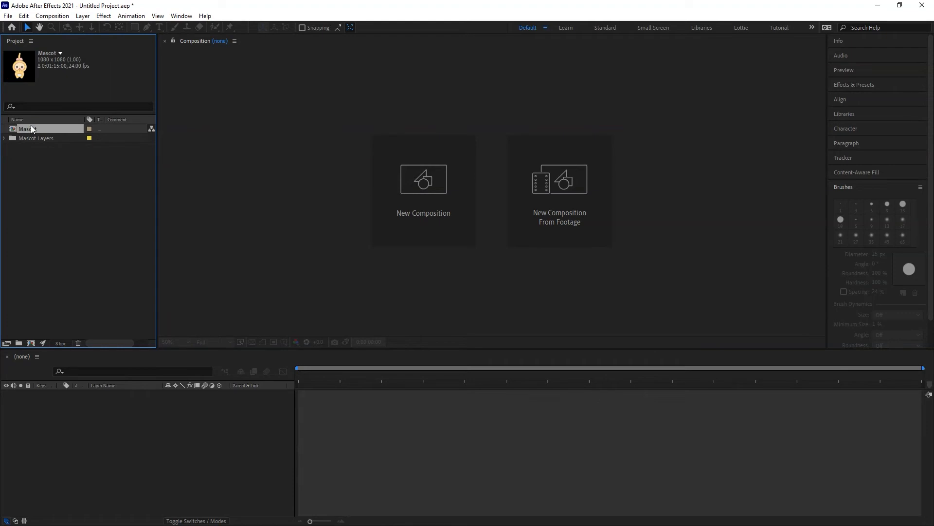
double_click(31, 124)
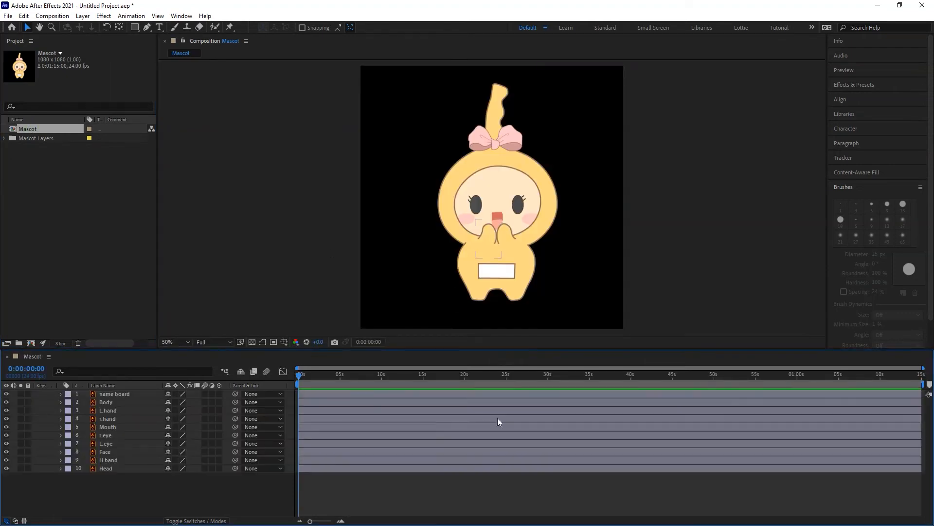
left_click_drag(326, 373, 766, 375)
left_click_drag(441, 375, 297, 402)
Change the Mascot composition's background color to white in the composition settings.
key("ctrl+k")
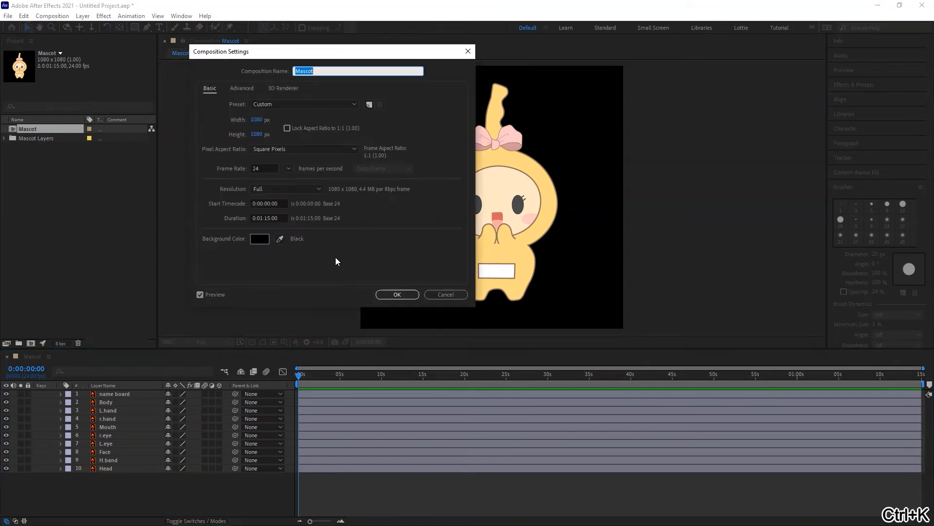
left_click(261, 240)
left_click(409, 264)
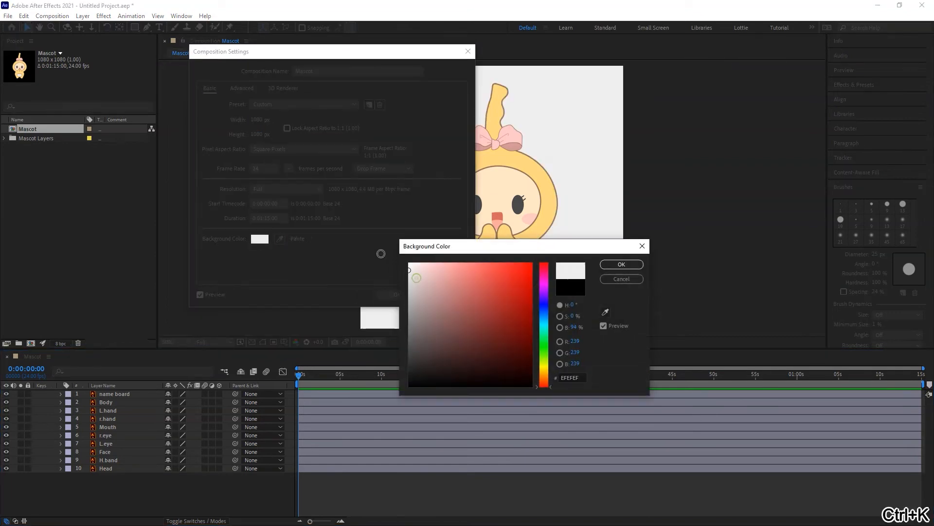
left_click(621, 265)
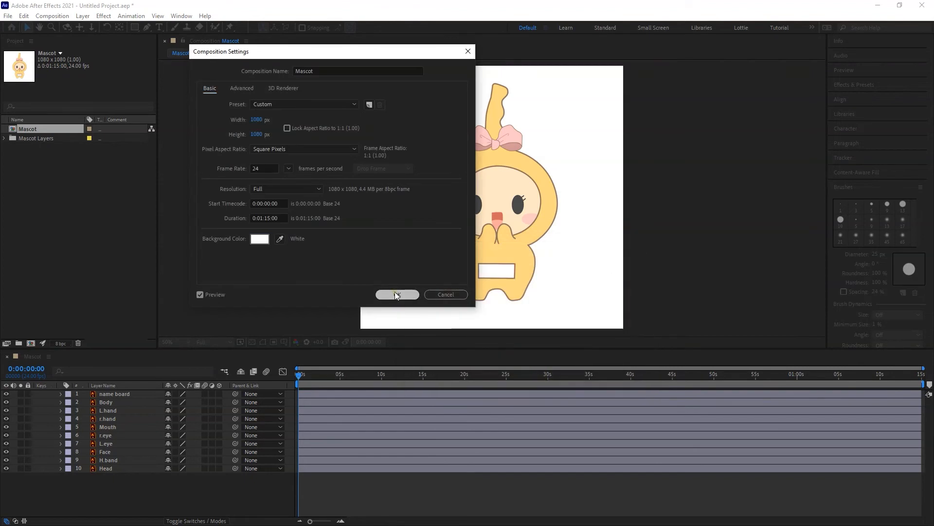
left_click(396, 294)
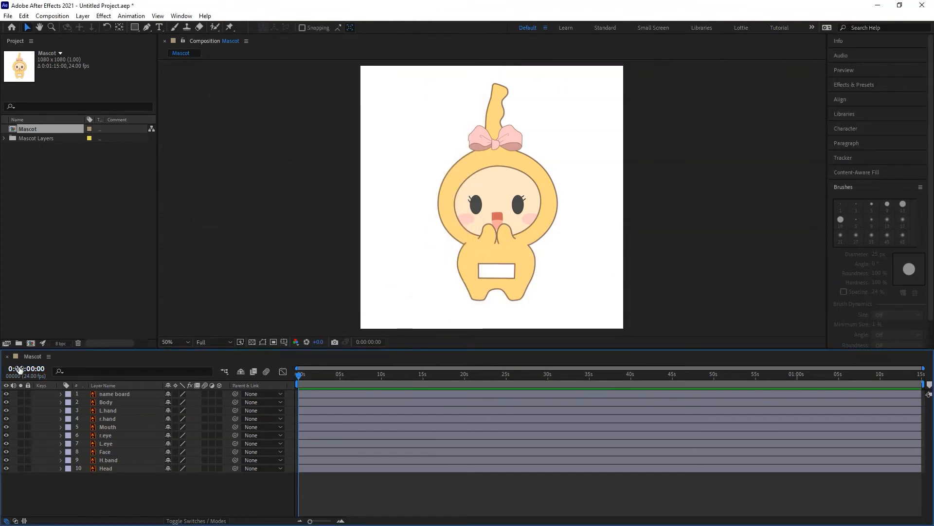
Solo the name board, Body, L.hand, r.hand and Mouth layers one at a time to view each part alone.
left_click(117, 392)
left_click(119, 399)
left_click(116, 407)
left_click(116, 419)
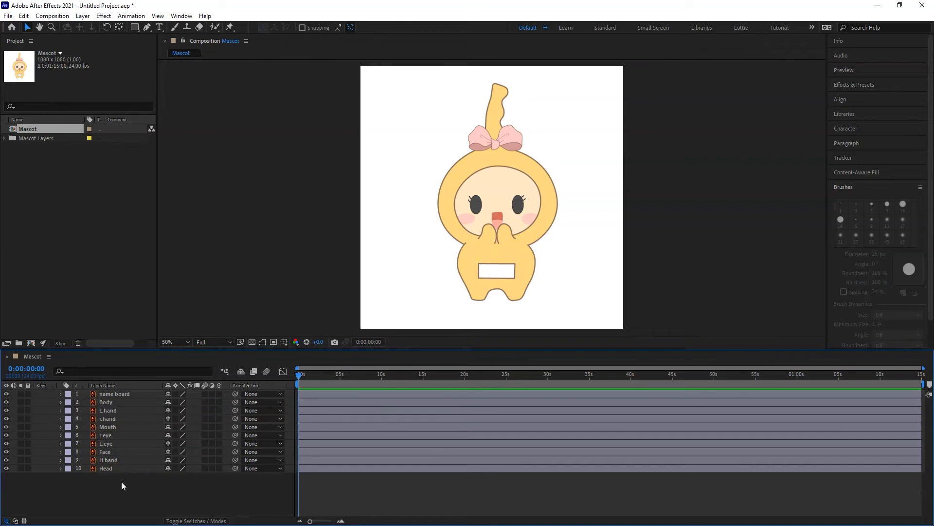
left_click(20, 393)
left_click(20, 394)
left_click(20, 402)
left_click(20, 402)
left_click(20, 411)
left_click(21, 411)
left_click(20, 418)
left_click(21, 419)
left_click(20, 427)
left_click(20, 427)
Lock the r.hand layer and move all the other mascot layers up toward the right edge of the canvas.
left_click(28, 418)
left_click_drag(580, 147, 434, 349)
left_click_drag(456, 233, 628, 159)
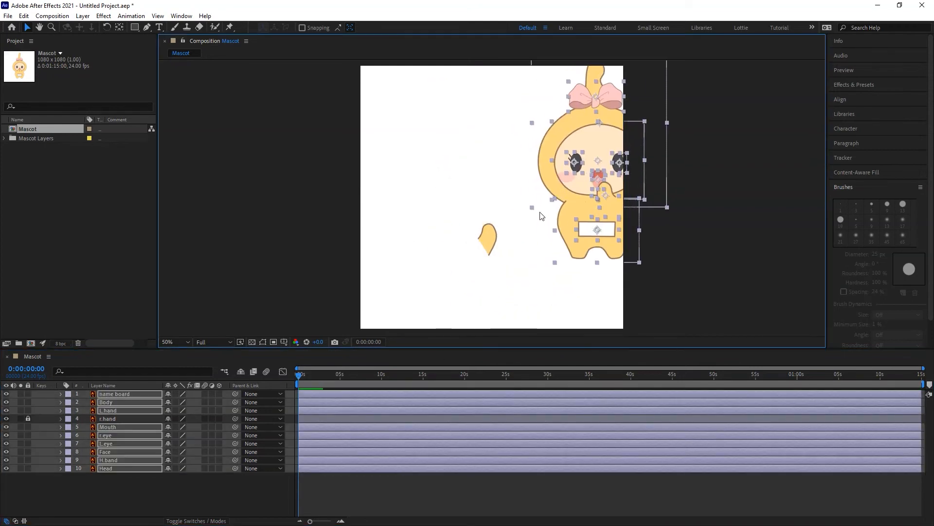
left_click(444, 236)
Undo the move of the mascot layers and unlock the r.hand layer.
key("ctrl+z")
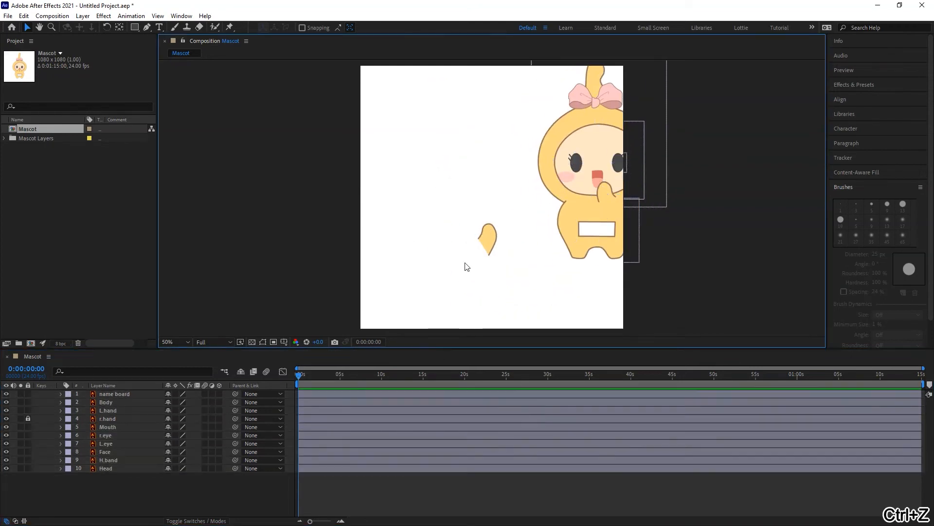
left_click(101, 488)
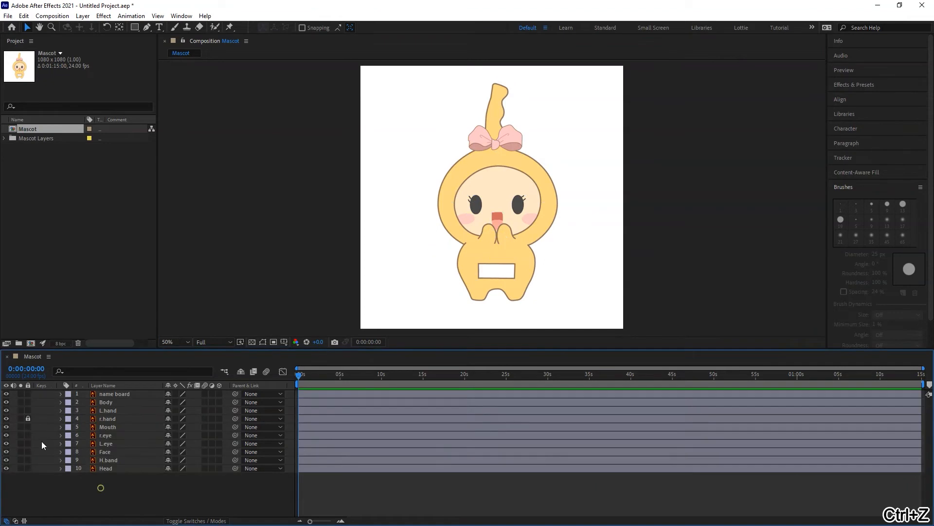
left_click(28, 418)
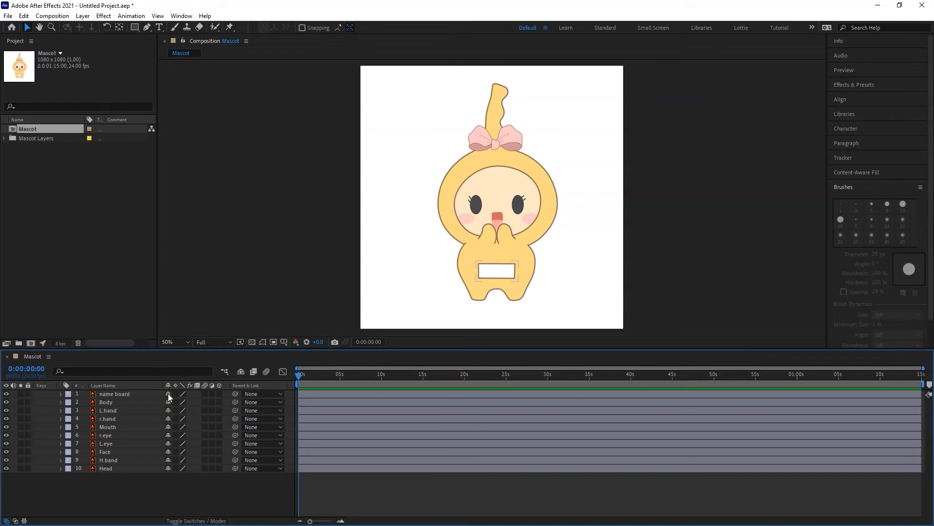
left_click(140, 394)
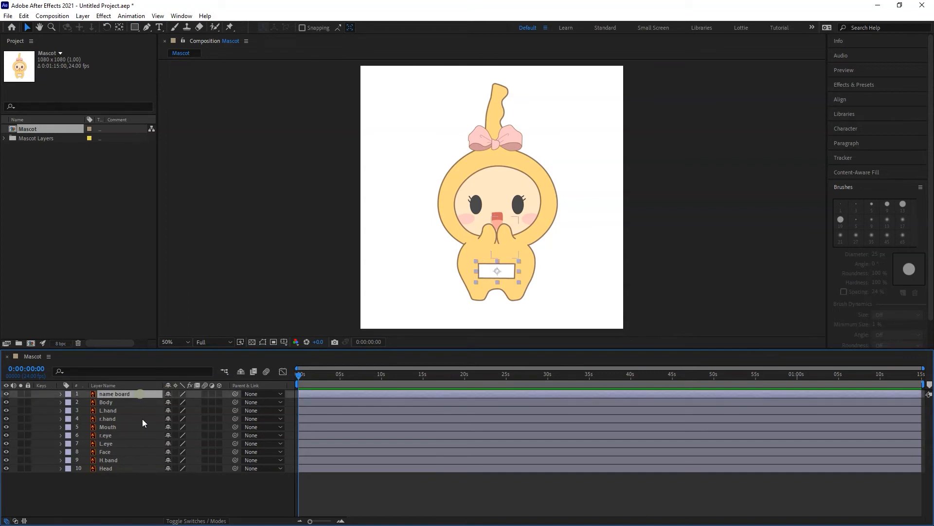
left_click(135, 467)
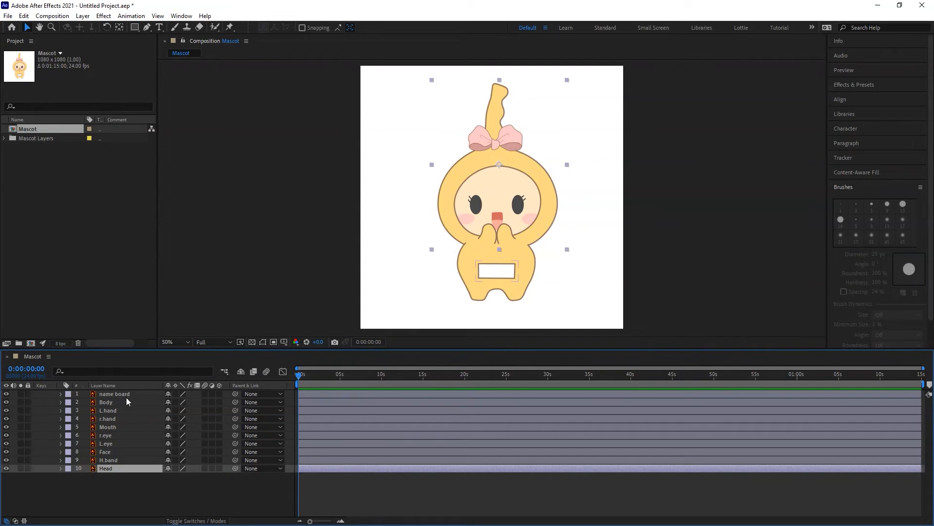
left_click(129, 497)
Hide the Body layer from the timeline as a shy layer, and restore it by turning both shy switches off.
left_click(139, 412)
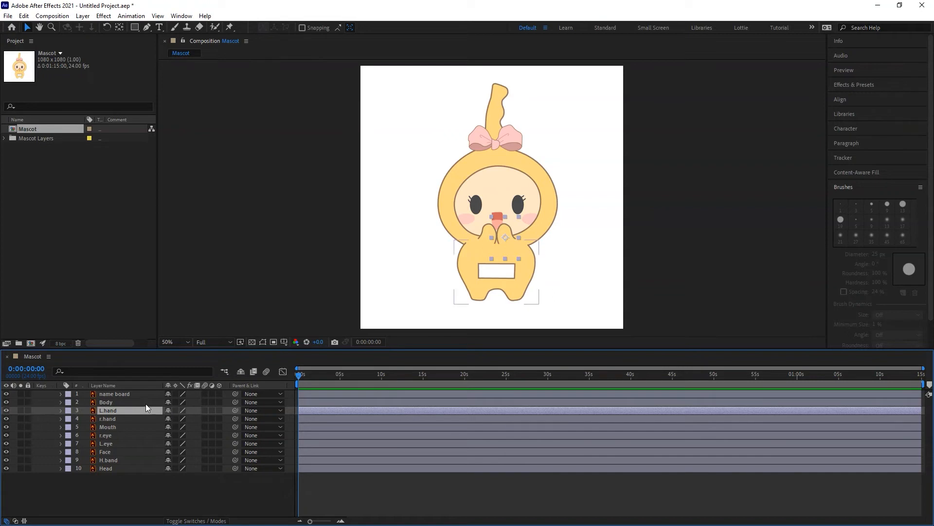
left_click(146, 402)
left_click(168, 402)
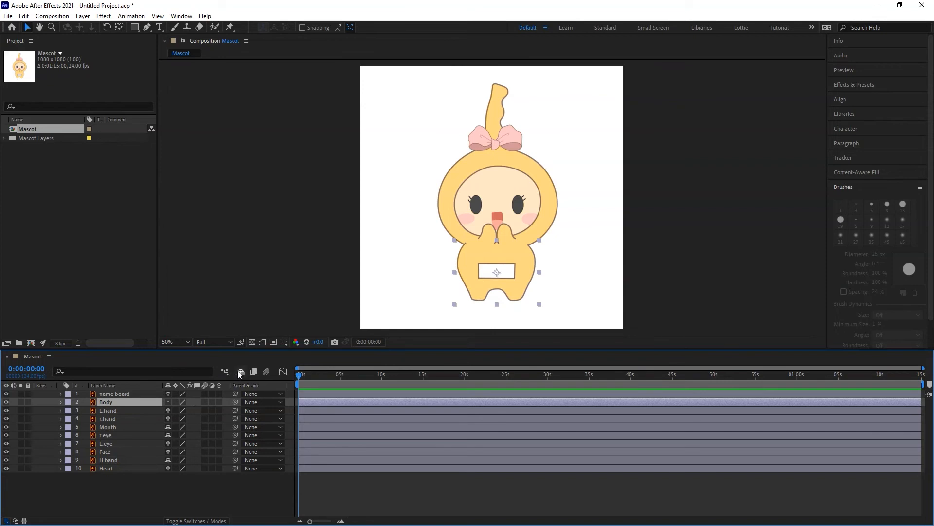
left_click(240, 372)
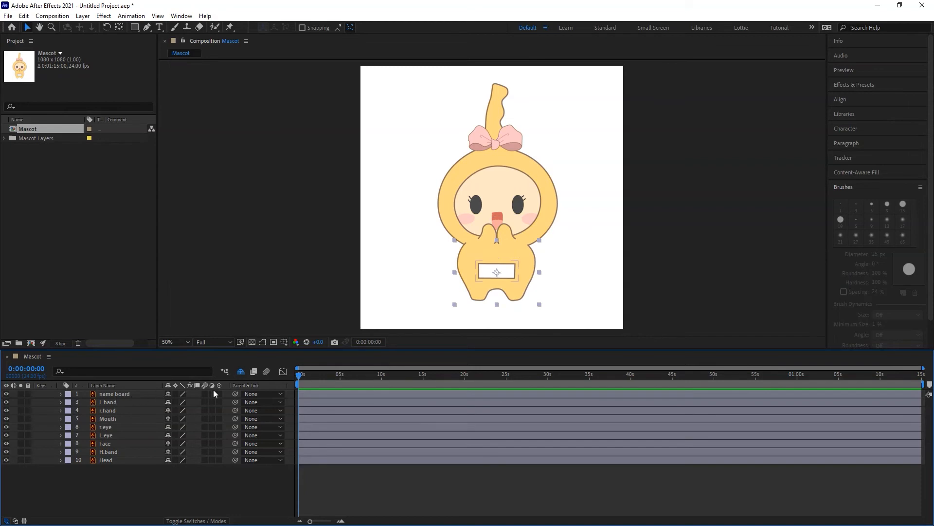
left_click(240, 372)
left_click(168, 402)
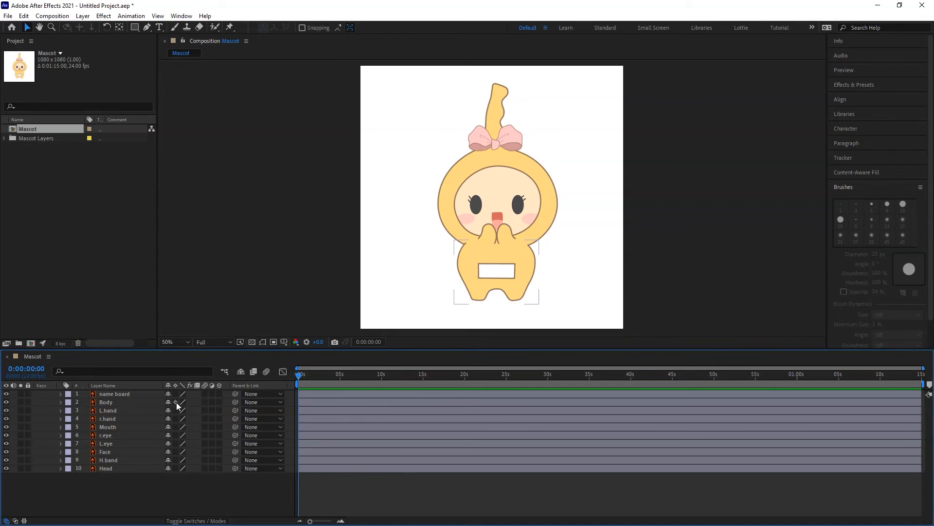
Solo the Body layer and scale it up uniformly to 510%.
left_click(141, 401)
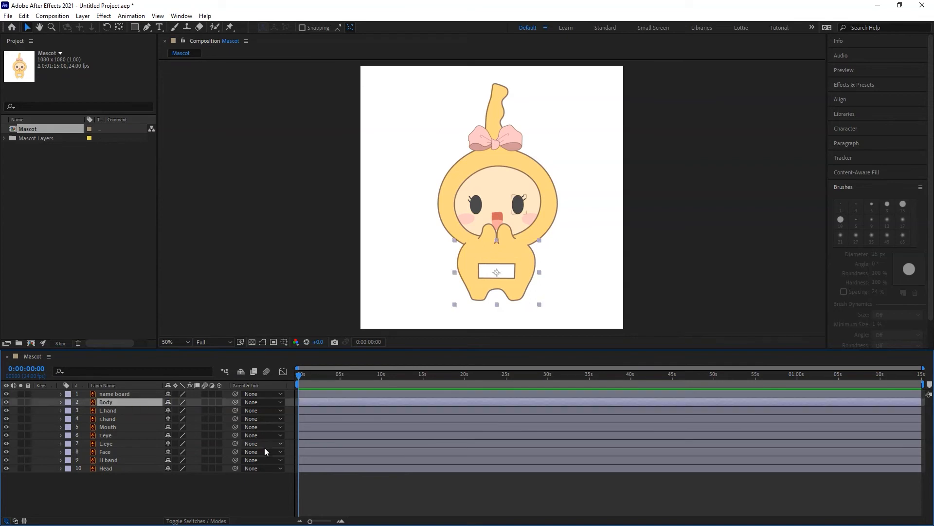
key("s")
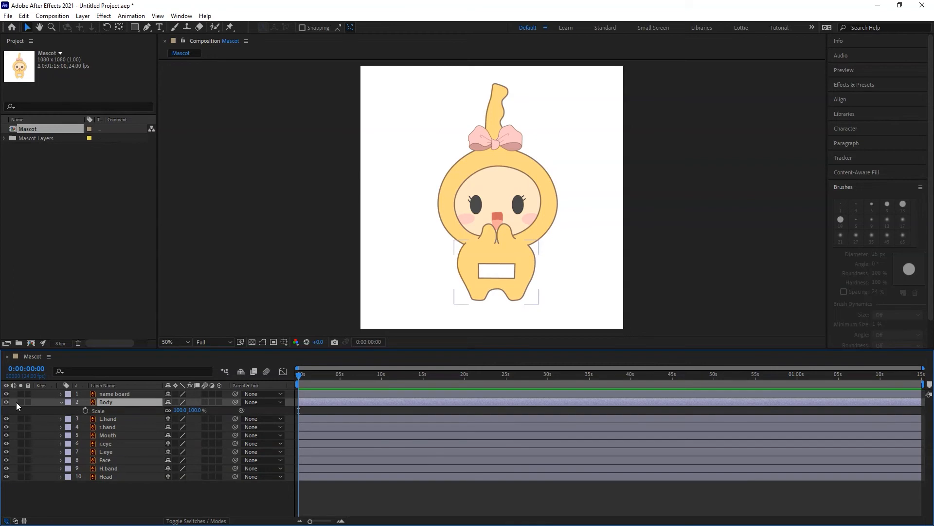
left_click(18, 402)
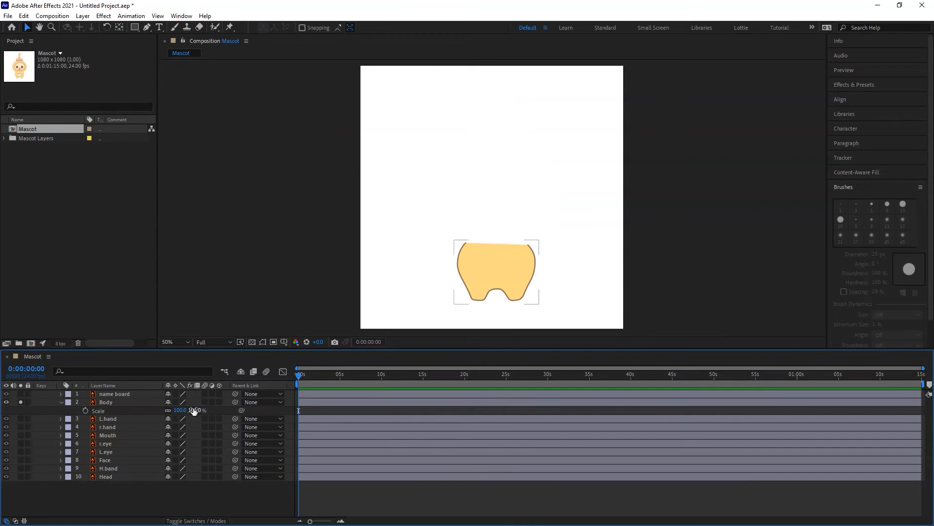
left_click_drag(195, 410, 407, 419)
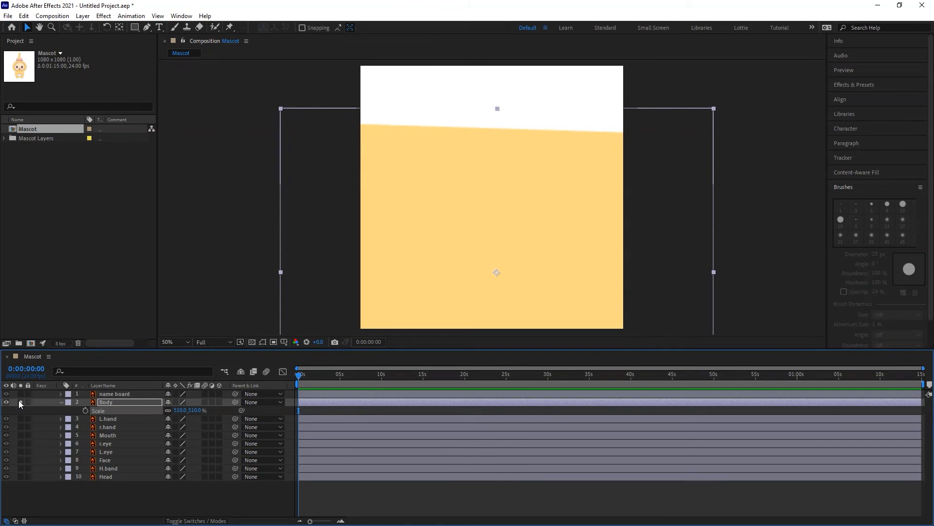
Undo the Body layer's scaling, turn its solo off and collapse its properties.
key("ctrl+z")
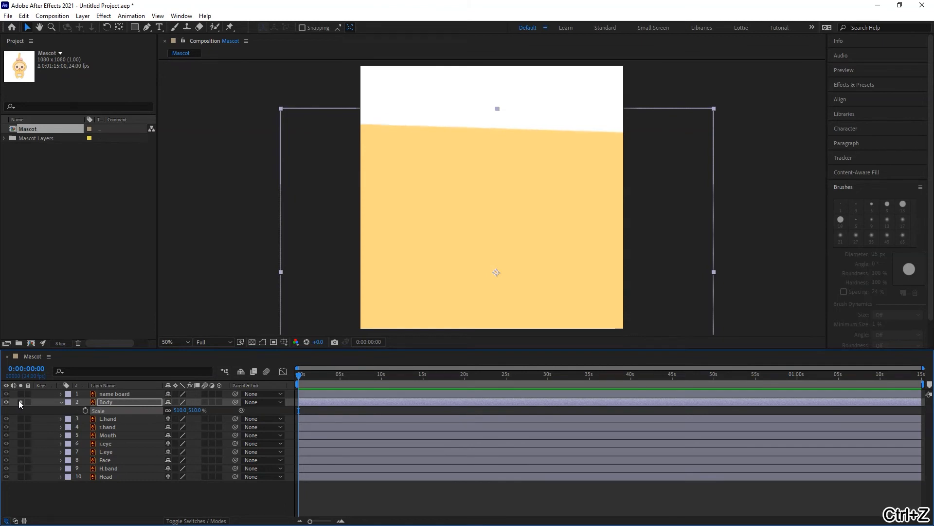
key("ctrl+z")
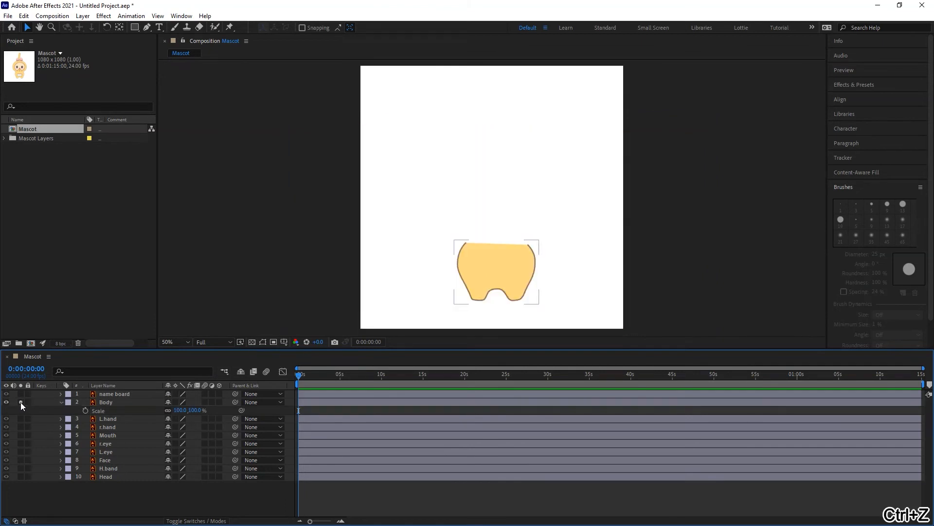
left_click(20, 402)
left_click(62, 407)
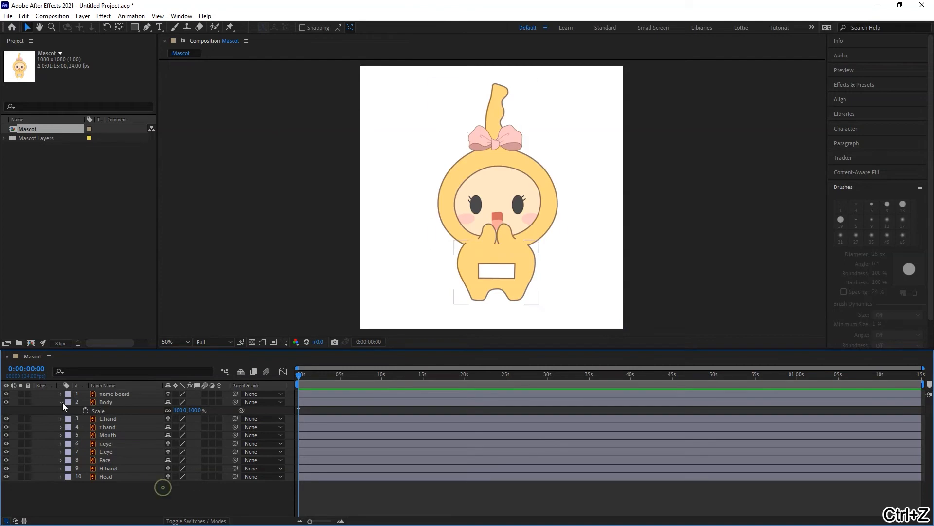
left_click(61, 402)
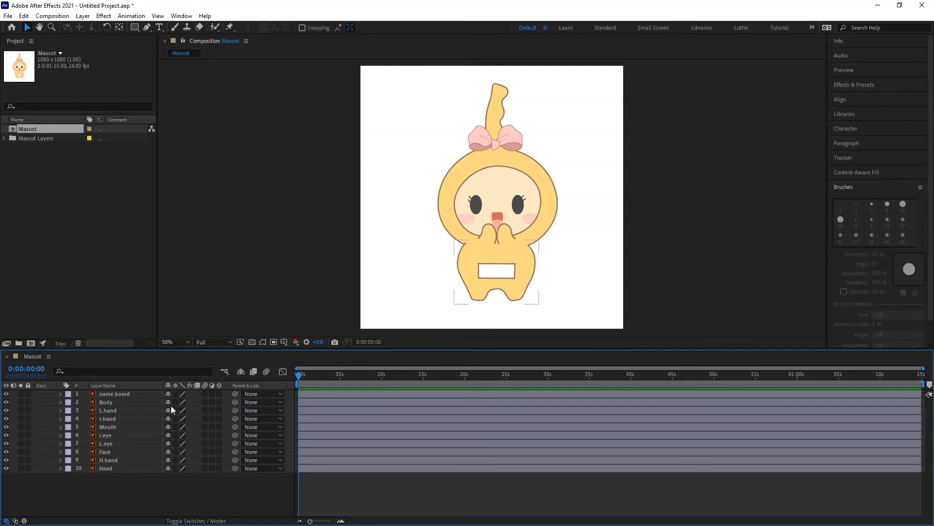
Toggle motion blur on and off for the L.hand layer, and the adjustment layer switch on and off for the name board.
left_click(204, 411)
left_click(204, 411)
left_click(135, 393)
left_click(212, 394)
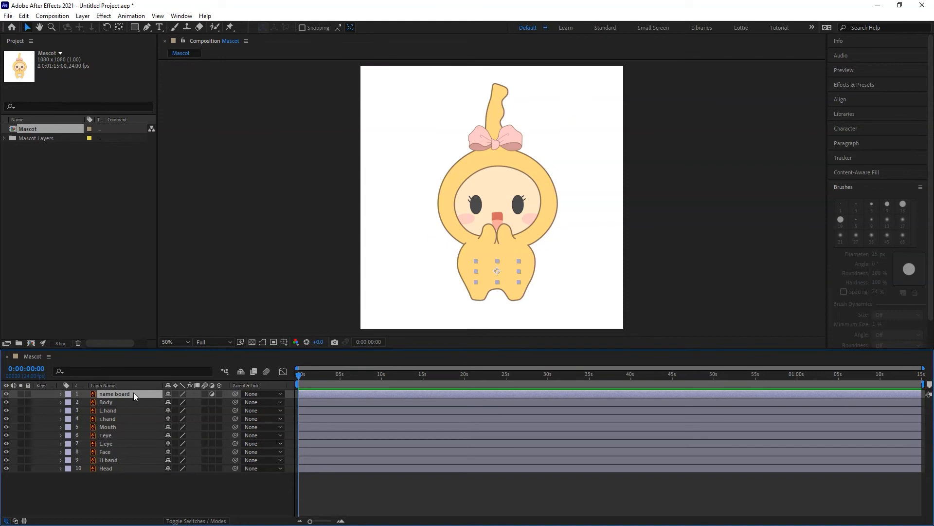
left_click(210, 394)
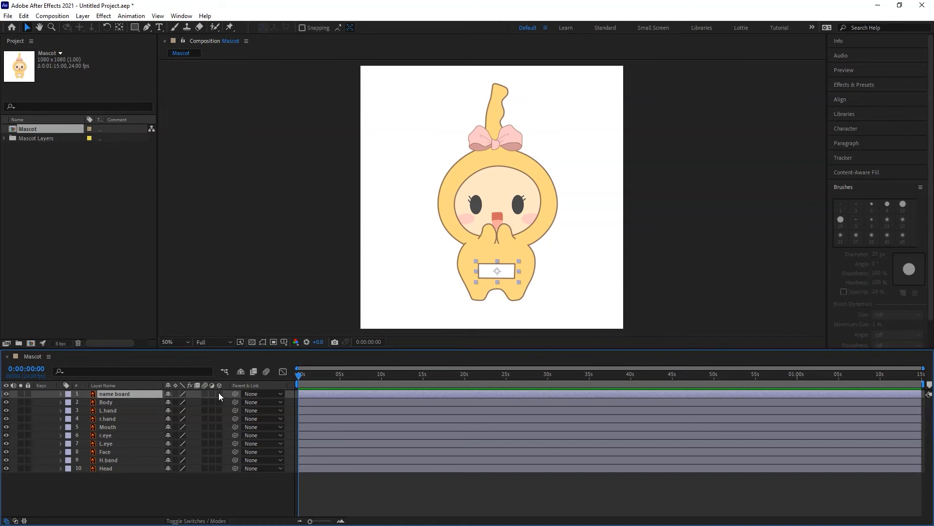
Make the name board a 3D layer and set its Z orientation to 30°.
left_click(219, 393)
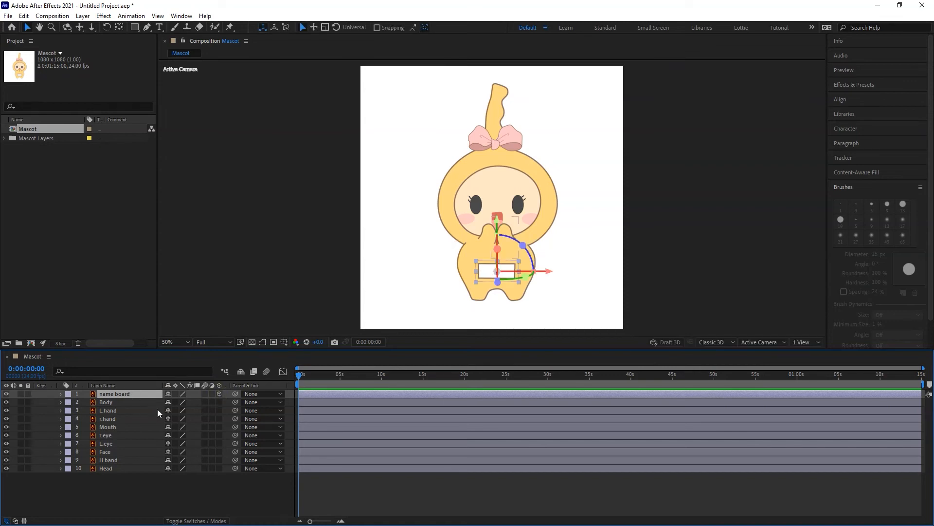
key("r")
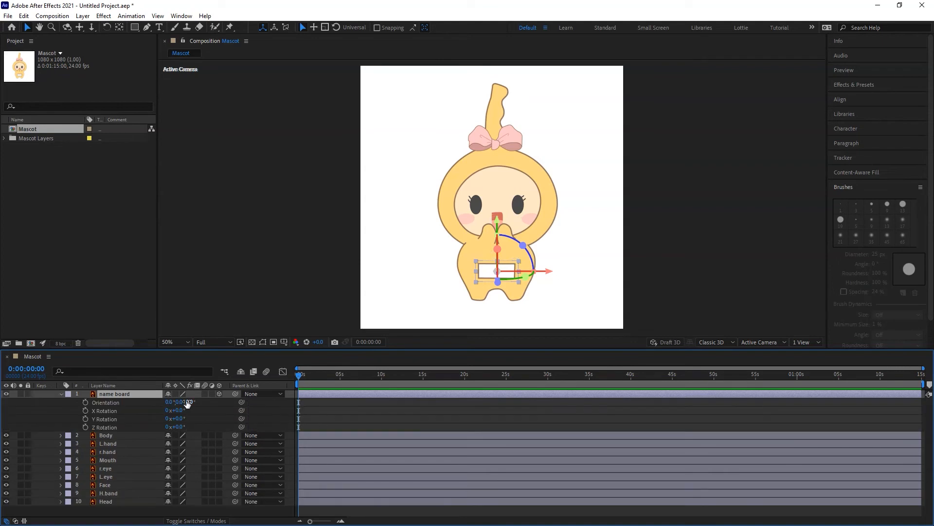
left_click_drag(188, 401, 159, 403)
key("ctrl+z")
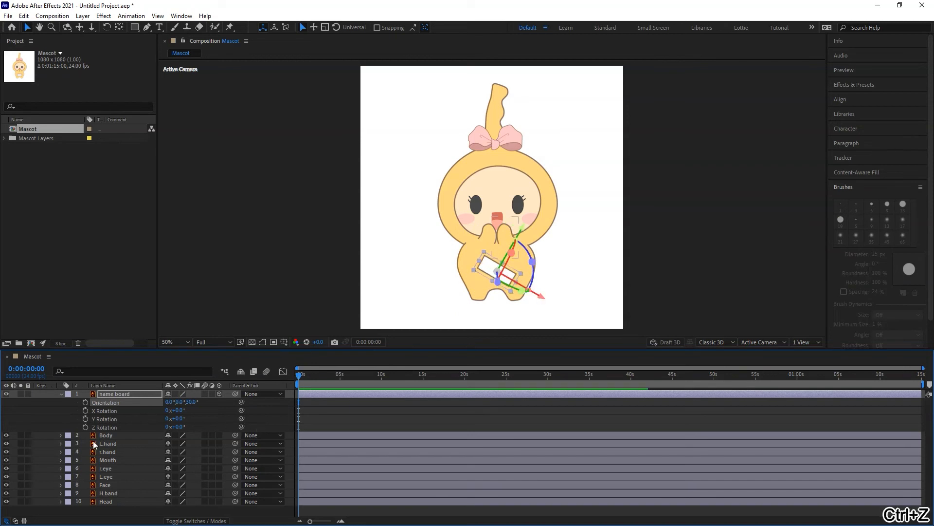
Reveal the L.hand layer's single 2D Rotation property and rotate the hand clockwise.
left_click(115, 442)
key("r")
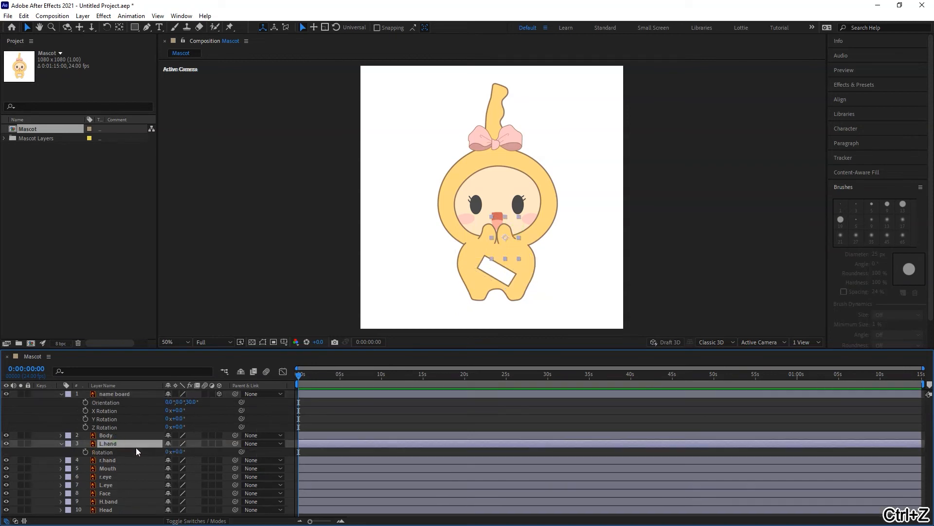
left_click_drag(180, 451, 212, 429)
Undo the L.hand rotation and the name board's orientation and 3D changes.
left_click(128, 394)
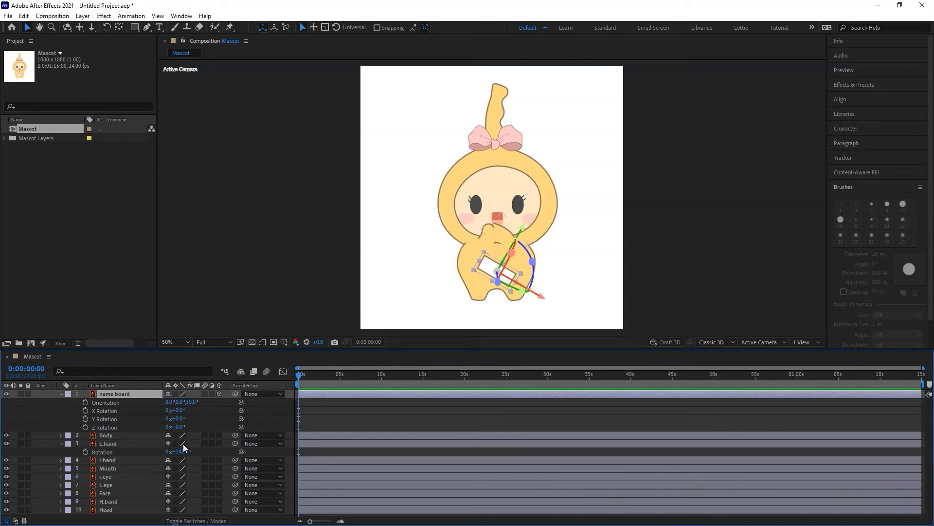
key("ctrl+z")
key("ctrl+z")
key("ctrl+z")
key("ctrl+z")
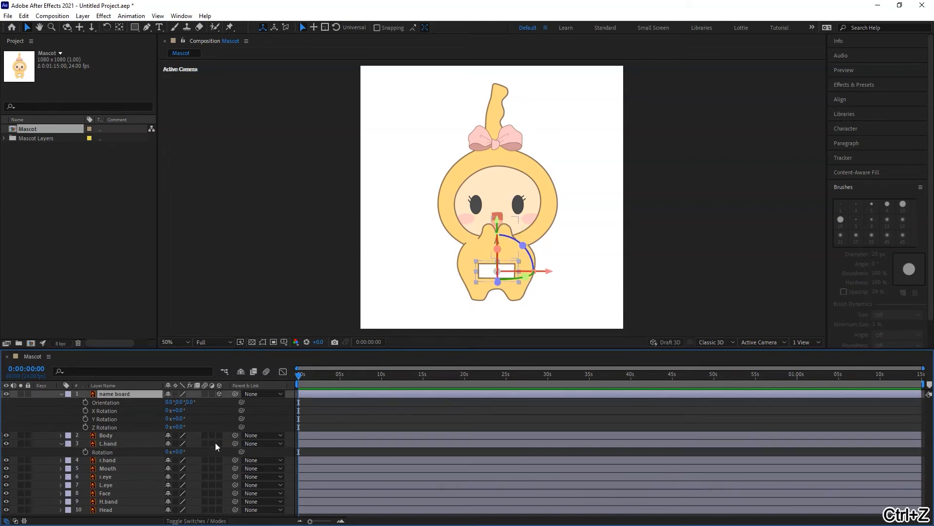
View the parent layer choices for the name board without choosing one, and collapse the L.hand properties.
left_click(258, 394)
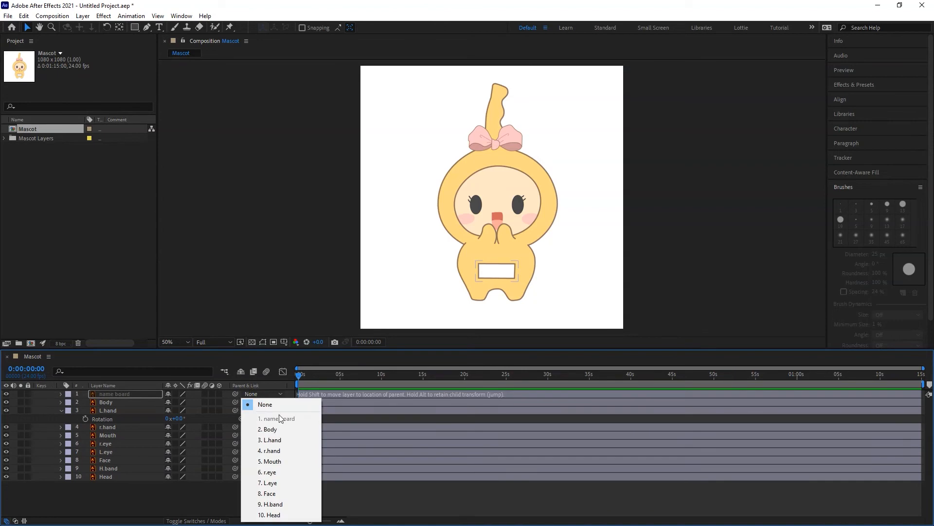
left_click(218, 502)
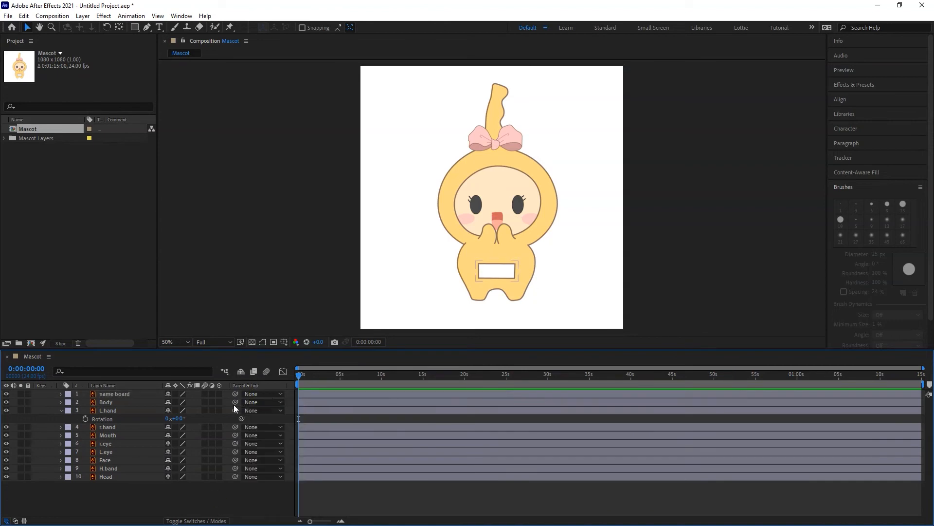
left_click(60, 410)
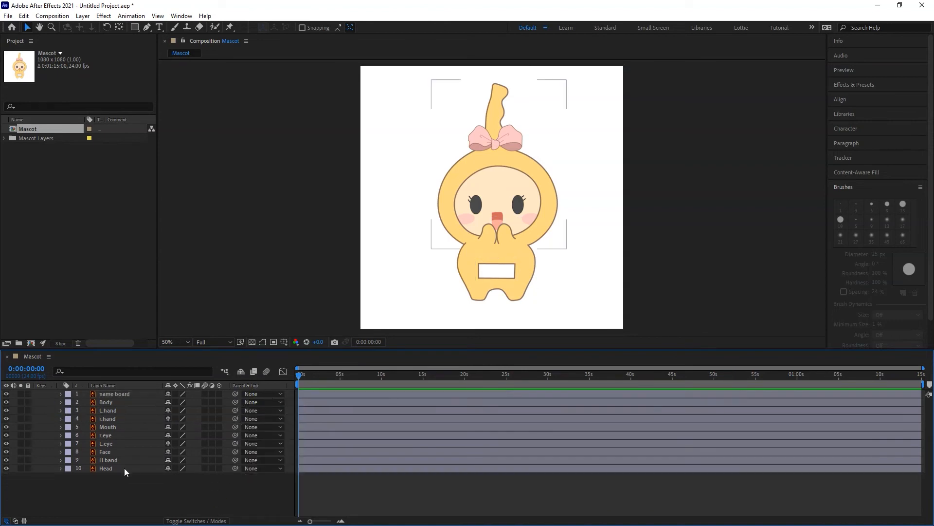
Parent the Face layer to the H.band layer.
left_click(113, 403)
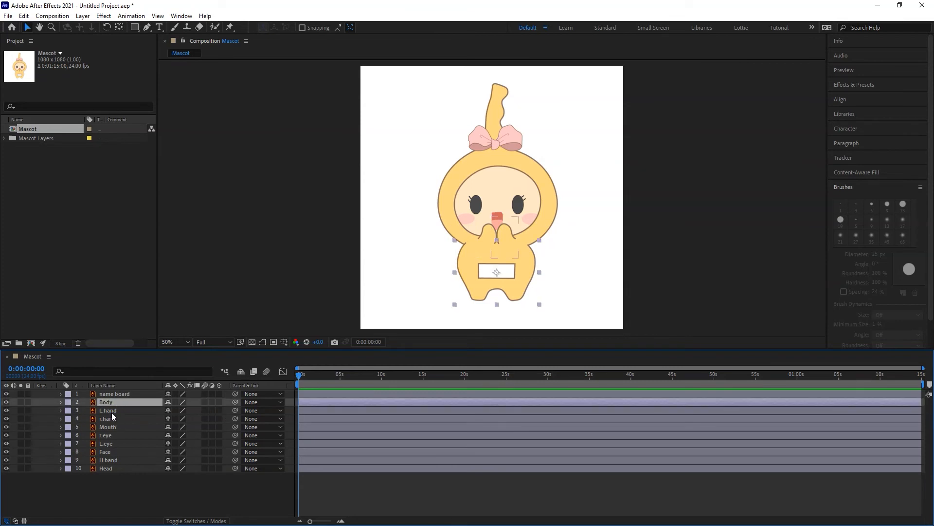
left_click(114, 451)
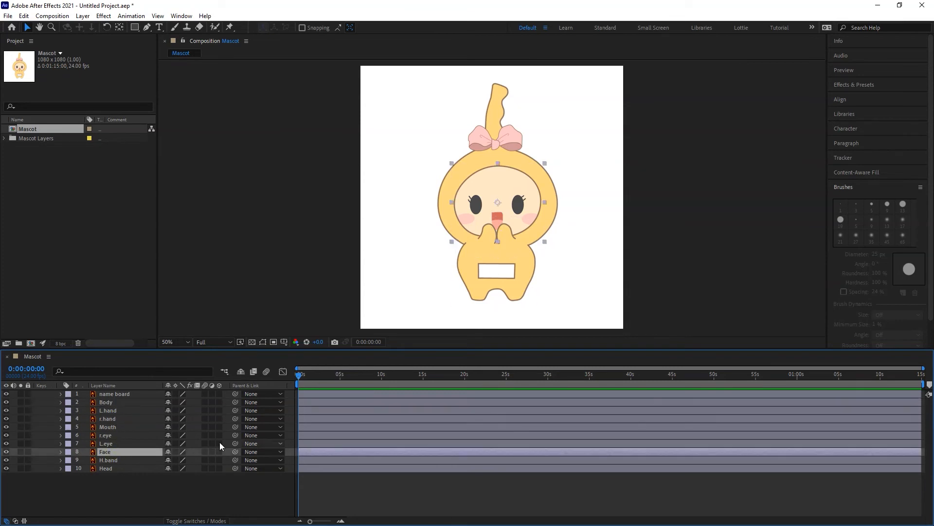
left_click_drag(236, 452, 124, 457)
Parent the Head layer to the Body layer and reset the Face layer's parent to None.
left_click(146, 468)
left_click_drag(235, 468, 135, 408)
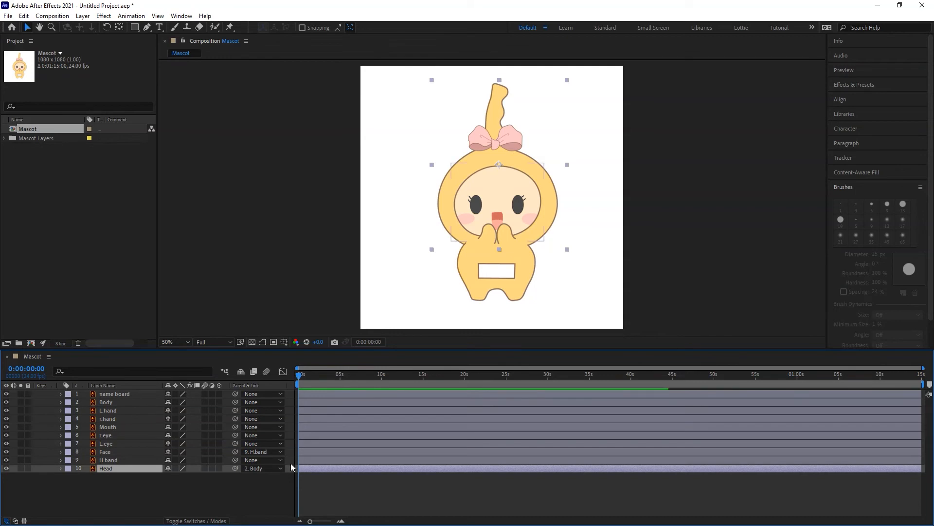
left_click(263, 452)
left_click(263, 331)
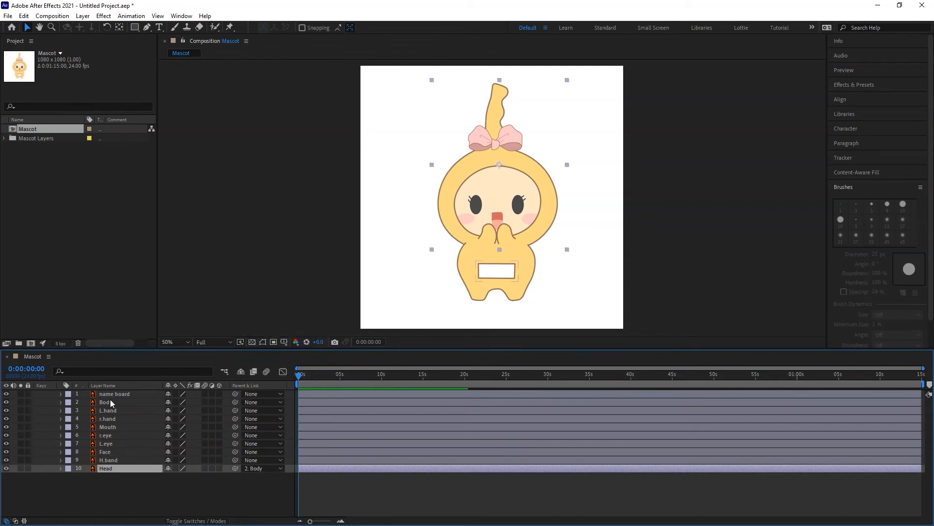
Test the parenting by moving the Body and the Head separately on the canvas, undoing each move.
left_click(108, 402)
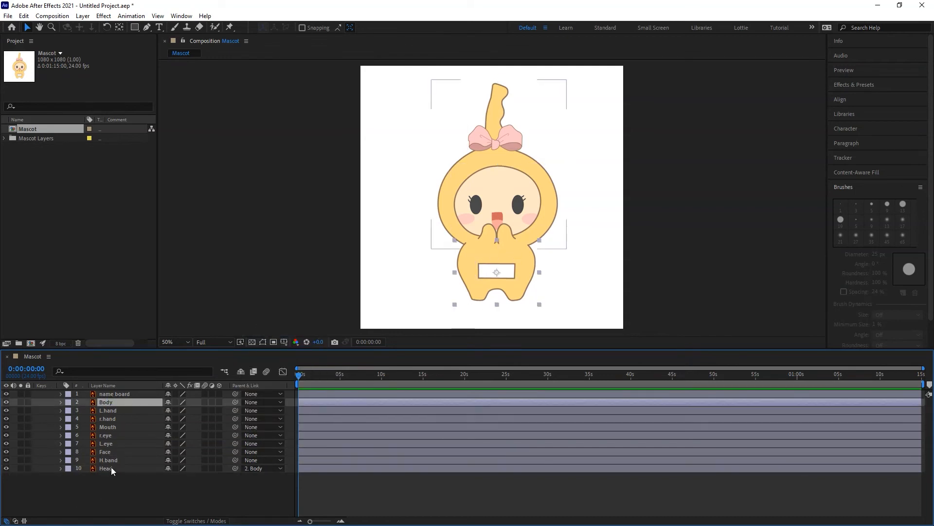
left_click_drag(484, 266, 502, 289)
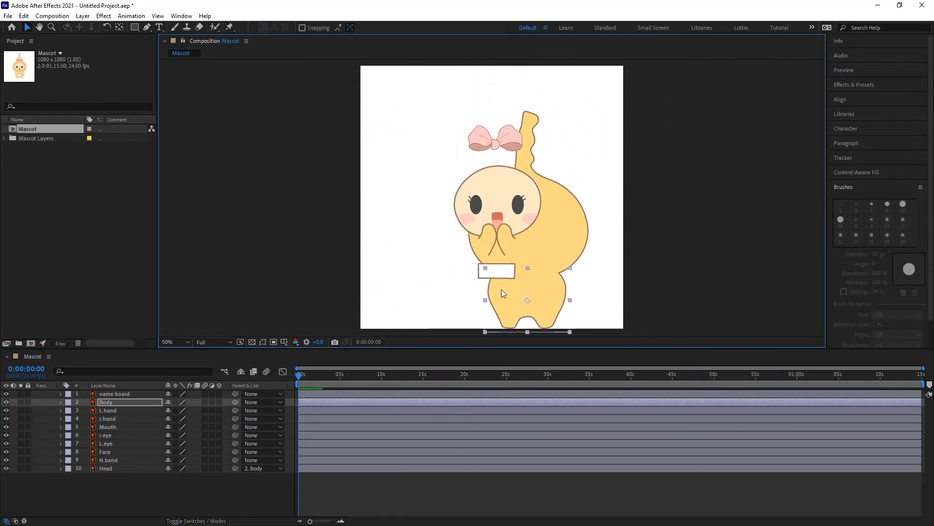
key("ctrl+z")
left_click_drag(553, 191, 560, 197)
key("ctrl+z")
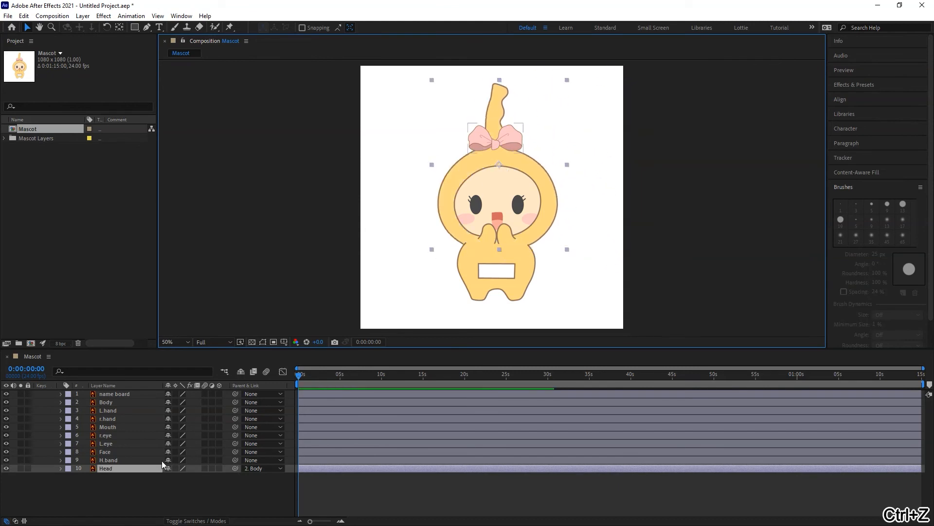
left_click(152, 484)
Show the layer modes columns and view the name board's blending modes and the Body layer's track matte options.
left_click(197, 521)
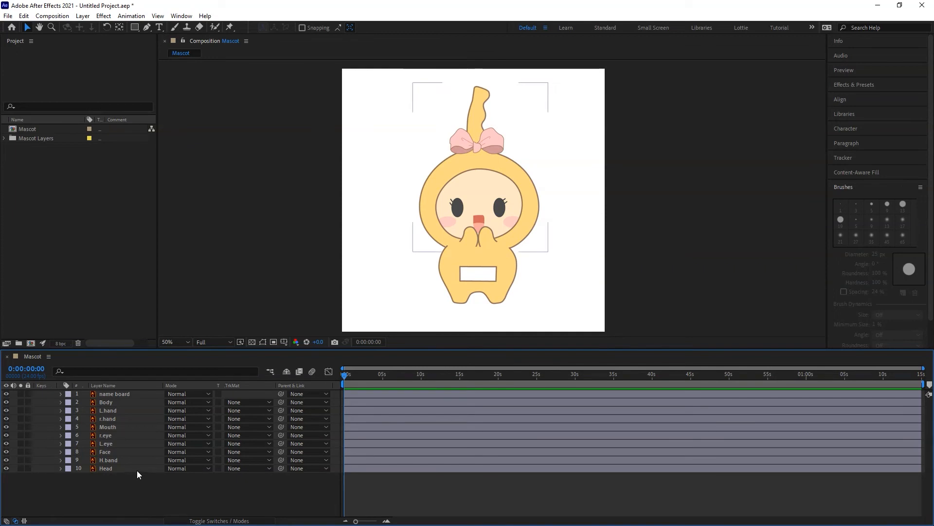
left_click(183, 393)
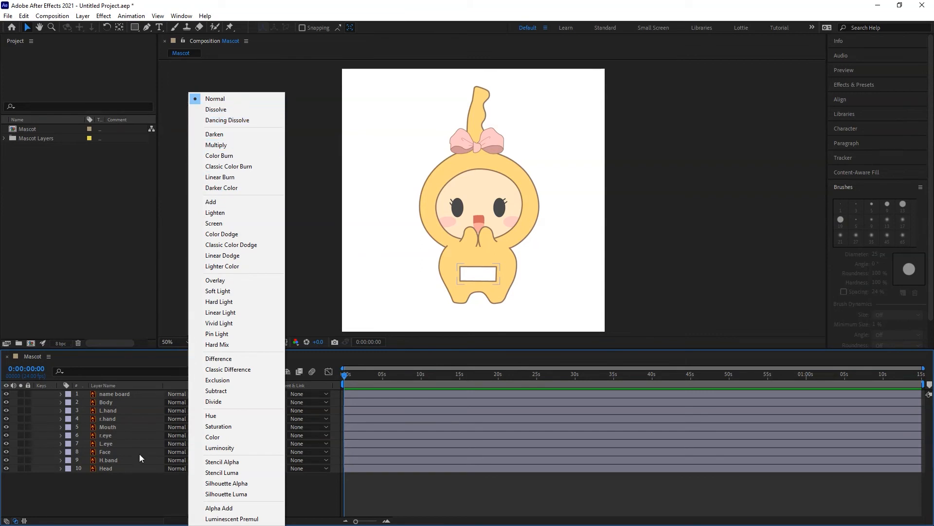
left_click(156, 489)
left_click(252, 402)
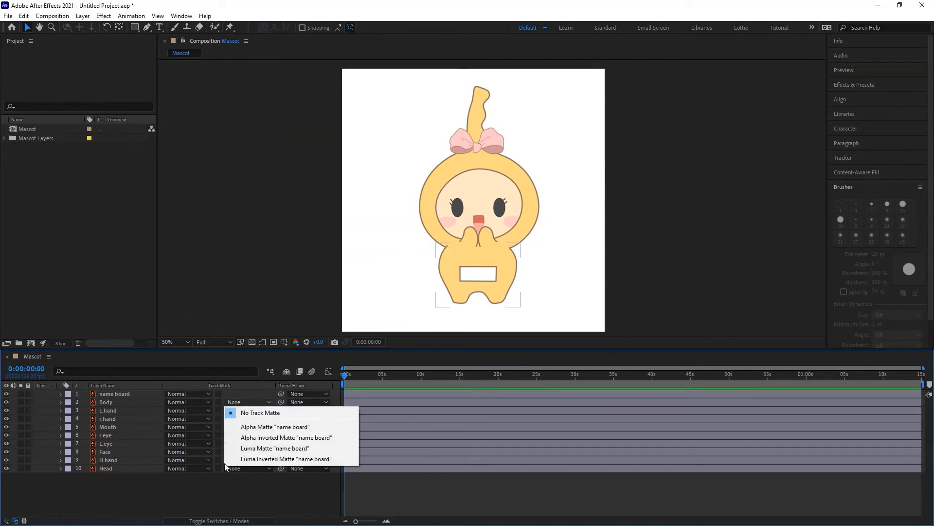
left_click(237, 475)
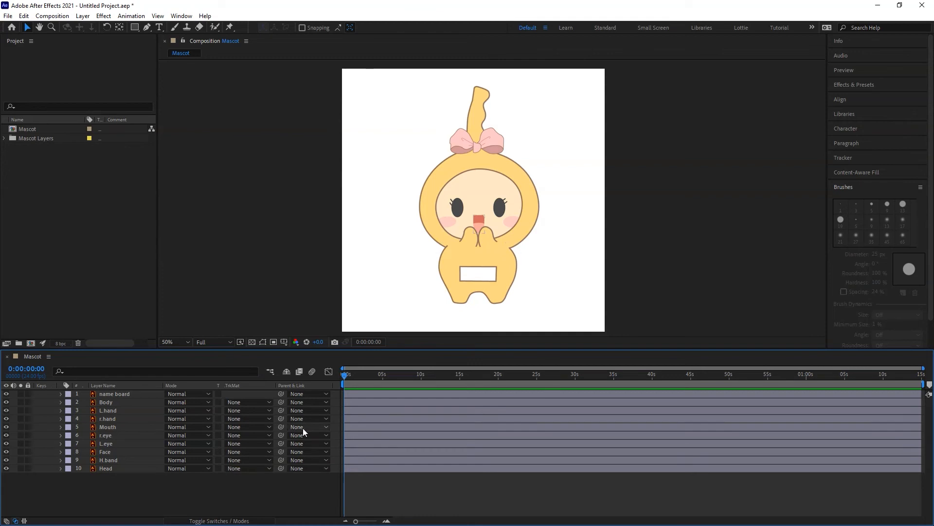
Return to the layer switches columns, and collapse and re-expand the layer switches pane.
left_click(219, 521)
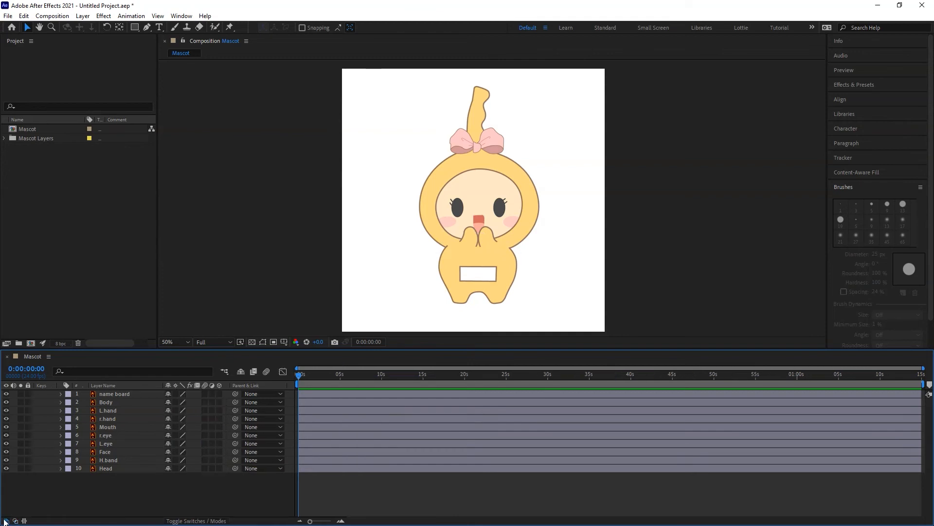
left_click(7, 521)
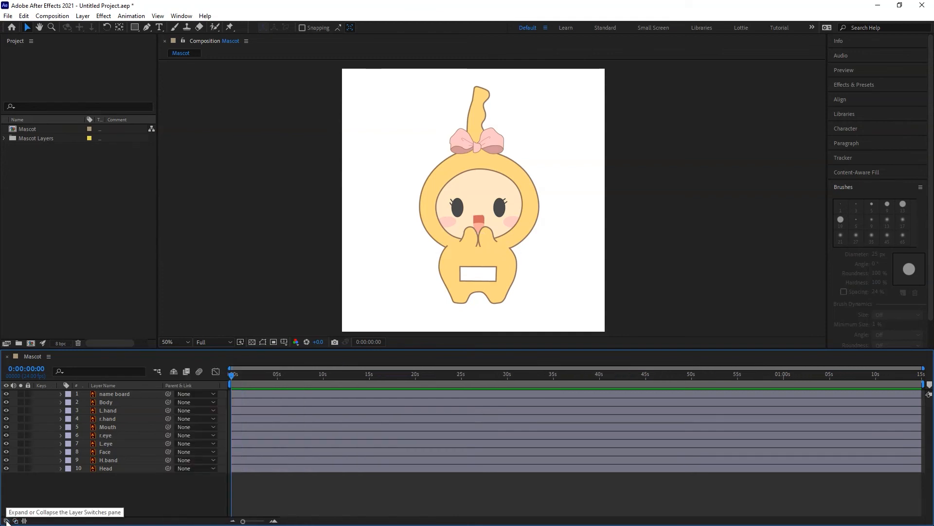
left_click(8, 520)
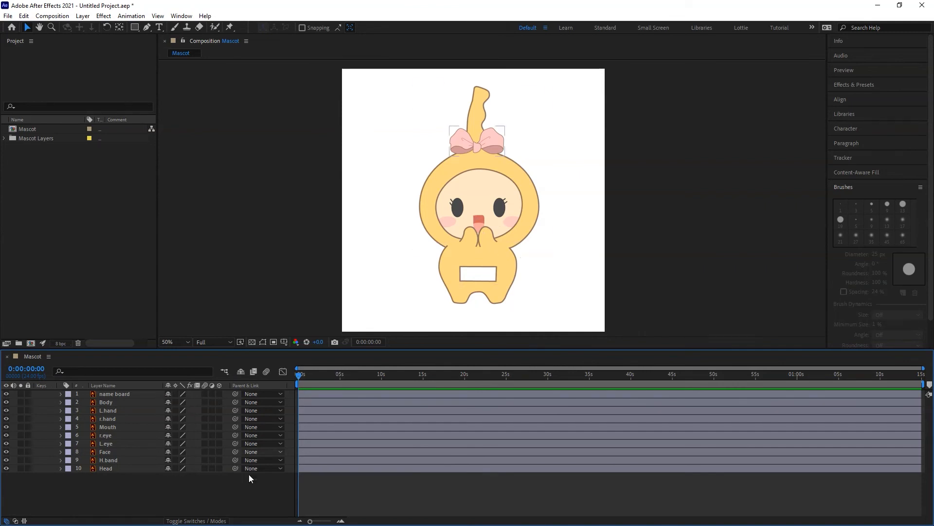
Show the layer modes columns and view the L.hand layer's track matte options.
left_click(183, 520)
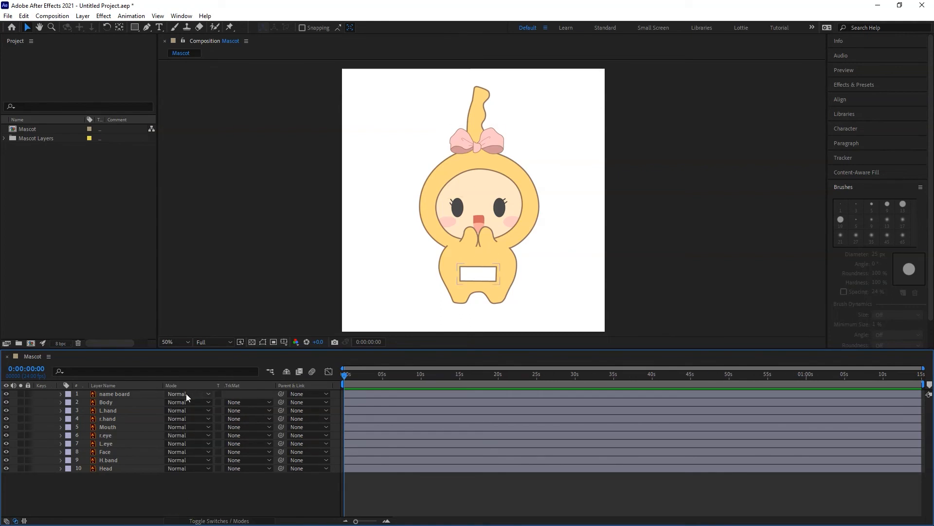
left_click(248, 412)
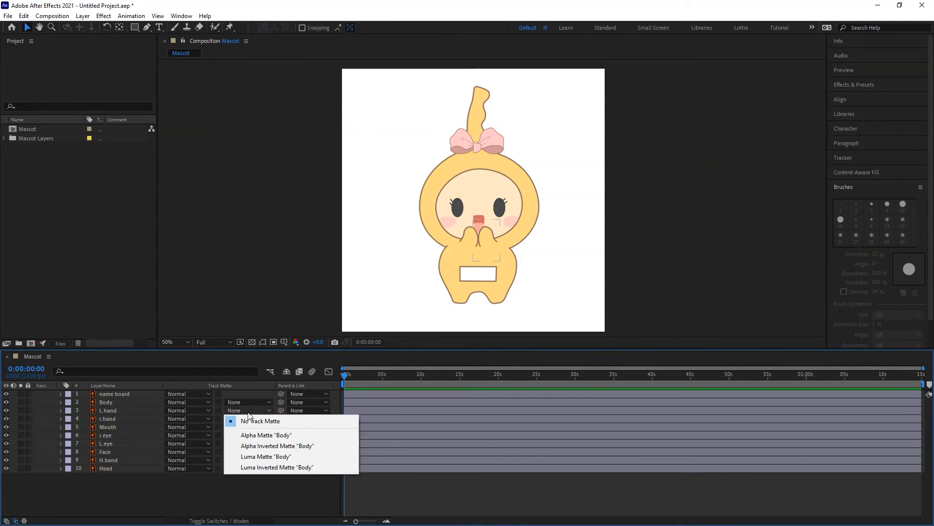
left_click(118, 499)
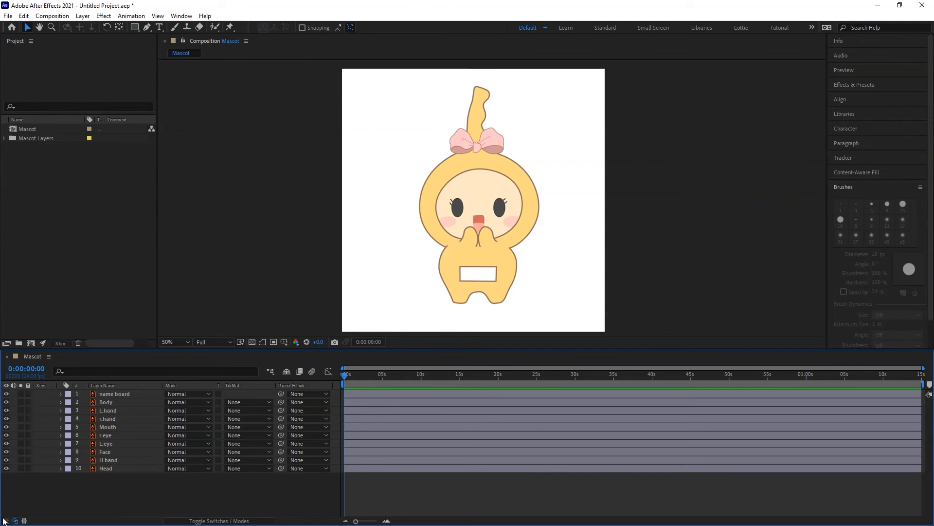
Show and hide the In, Out, Duration and Stretch columns, and switch the timeline back to the layer switches columns.
left_click(23, 521)
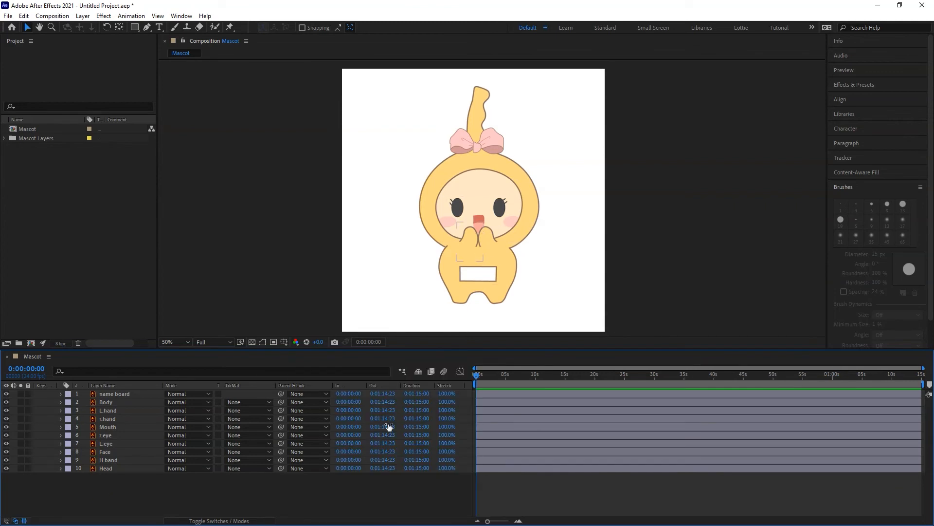
left_click(24, 520)
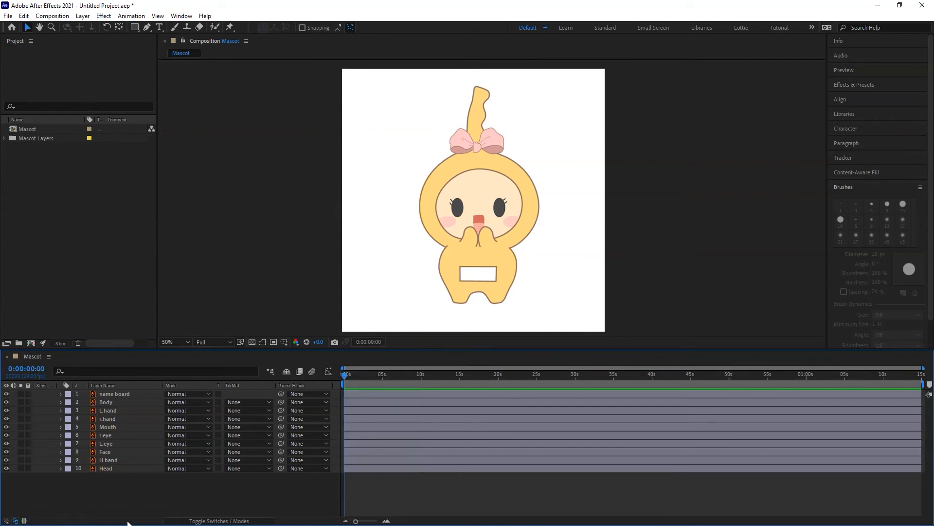
left_click(222, 520)
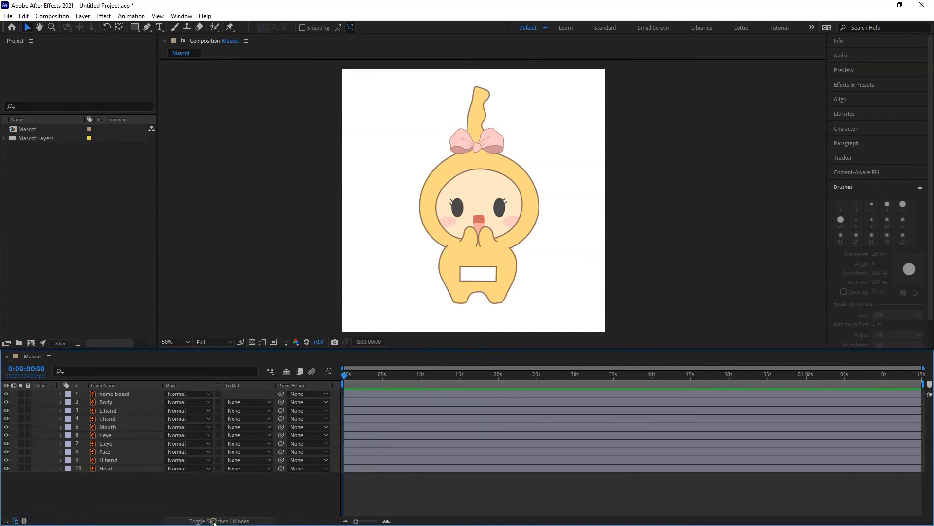
left_click(214, 521)
left_click(214, 521)
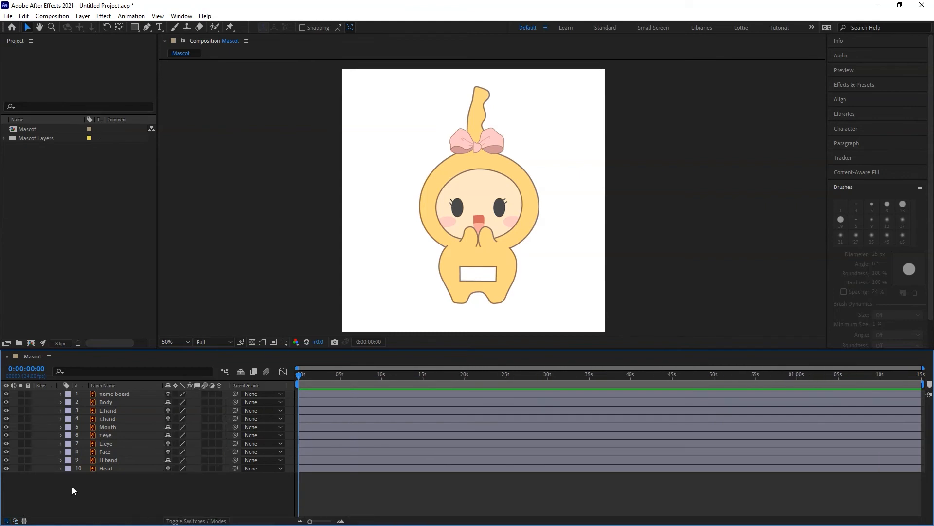
Display the modes columns alongside the layer switches, hide them again, and toggle between switches and modes.
left_click(16, 521)
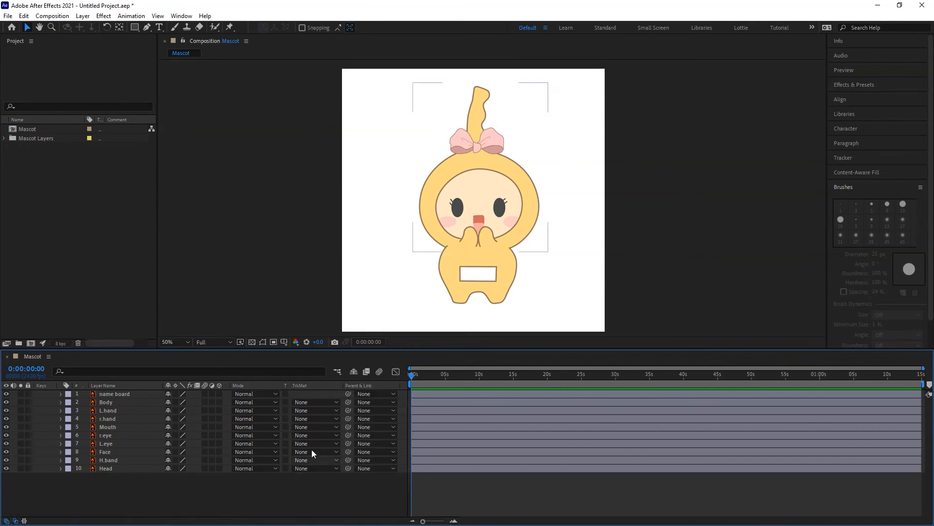
left_click(16, 521)
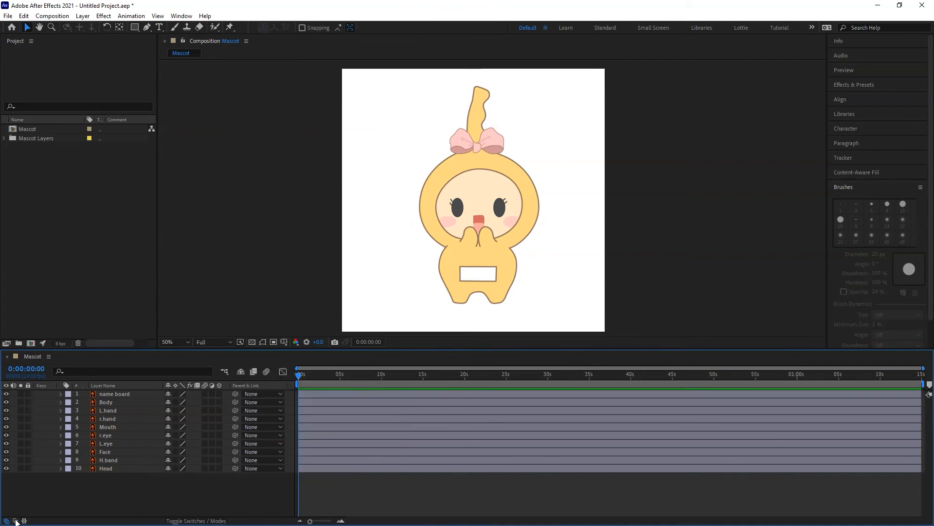
left_click(185, 521)
left_click(202, 522)
left_click(165, 492)
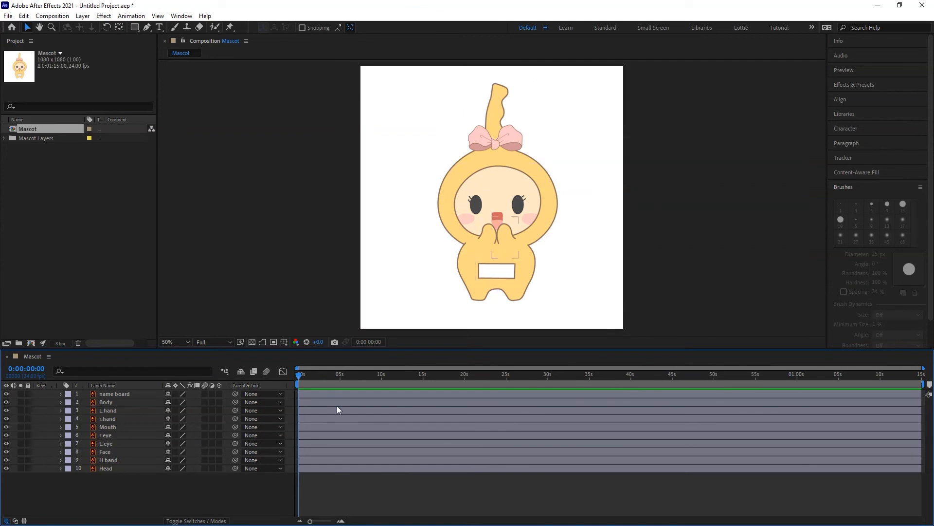
Scrub the current-time indicator along the timeline, preview the composition, and return to the start at 0:00:00:00.
left_click_drag(305, 375, 616, 375)
key("Home")
key("space")
left_click_drag(307, 375, 251, 444)
left_click_drag(307, 377, 282, 411)
Select the L.eye, Head, H.band and Mouth layers one after another, and deselect everything.
left_click(520, 206)
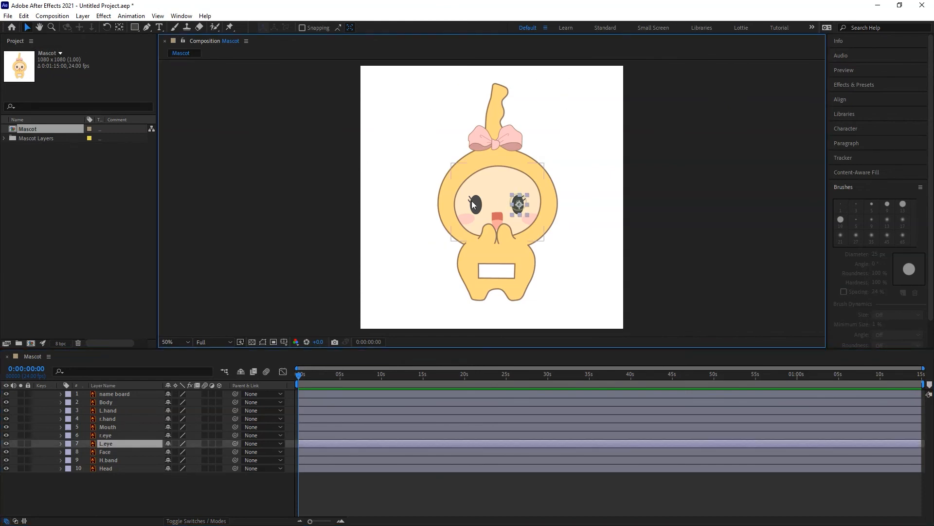
left_click(113, 469)
left_click(113, 460)
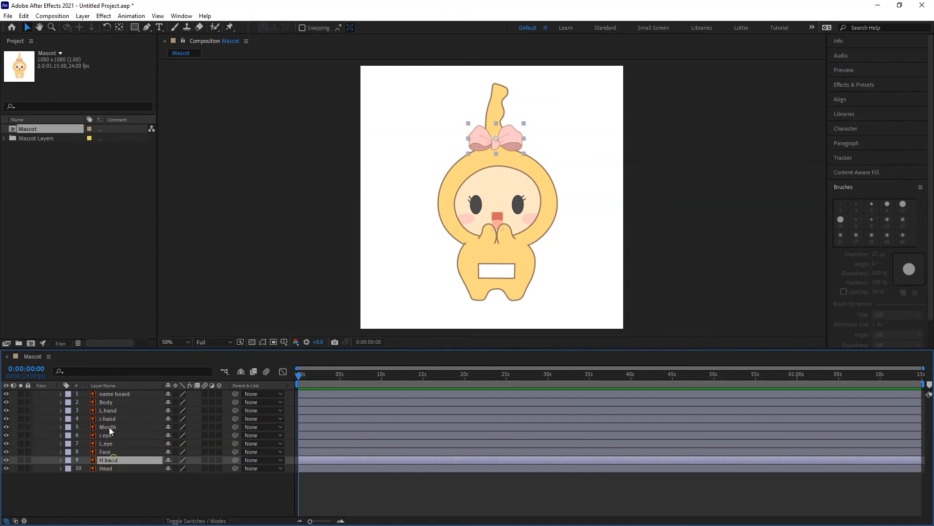
left_click(109, 427)
left_click(643, 167)
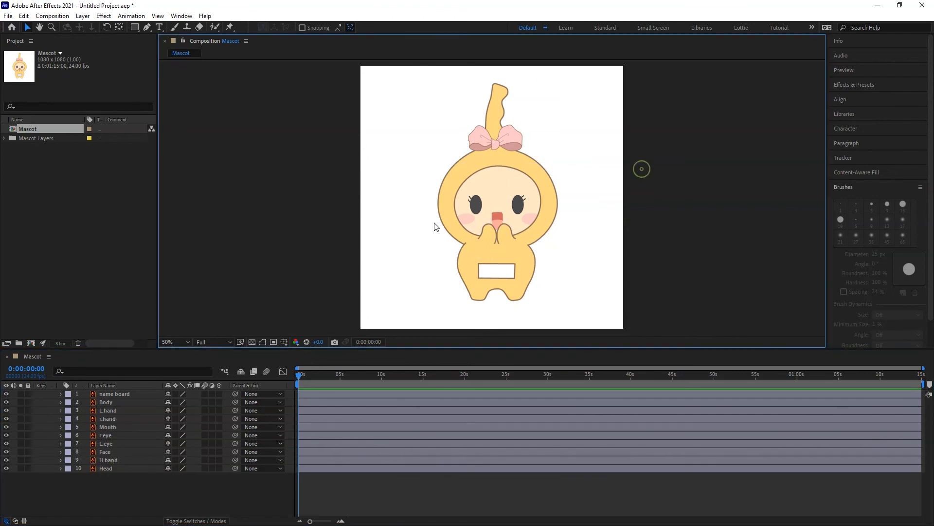
Try moving the Face layer on the canvas with the Selection tool and undo the move.
key("period")
left_click(485, 196)
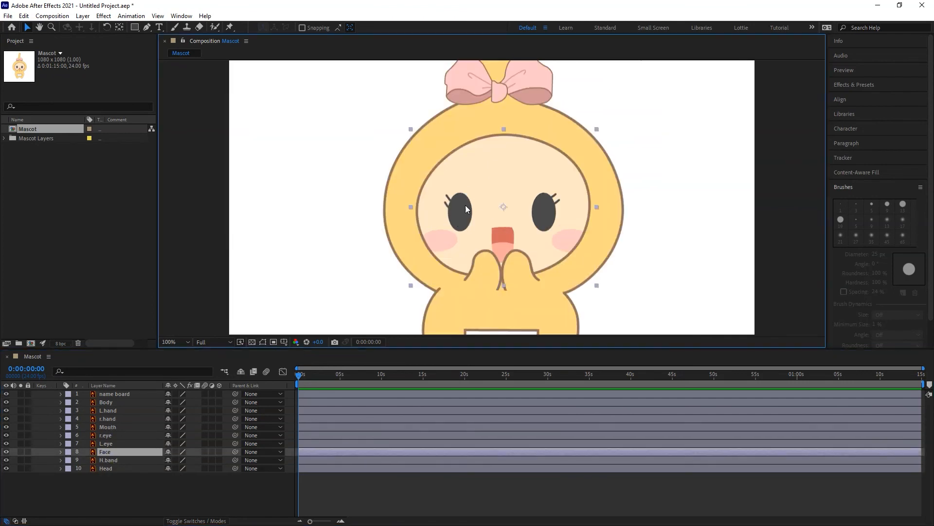
mouse_move(512, 190)
left_mouse_down()
mouse_move(490, 197)
mouse_move(569, 207)
mouse_move(507, 205)
left_mouse_up()
key("ctrl+z")
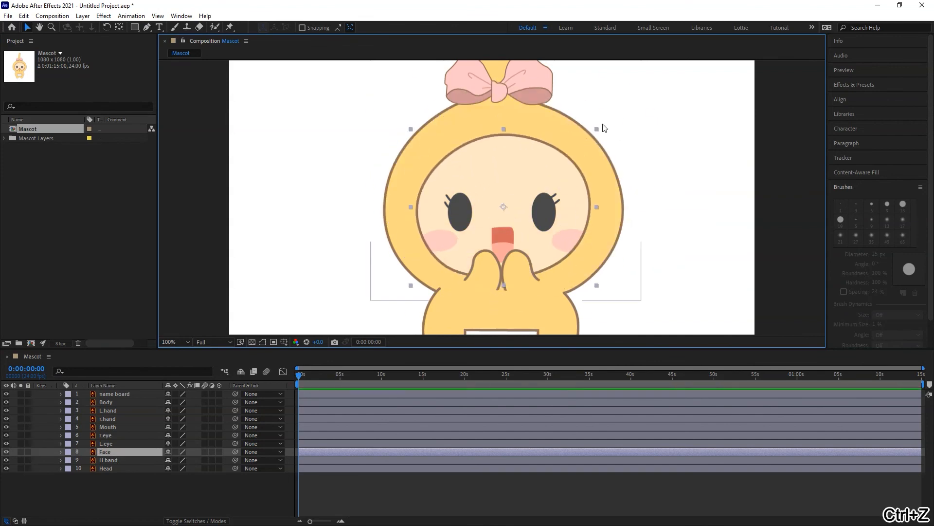
Try scaling the Face layer by its corner handle twice, undoing each change, and return the view to 50%.
left_click_drag(598, 130, 607, 163)
key("ctrl+z")
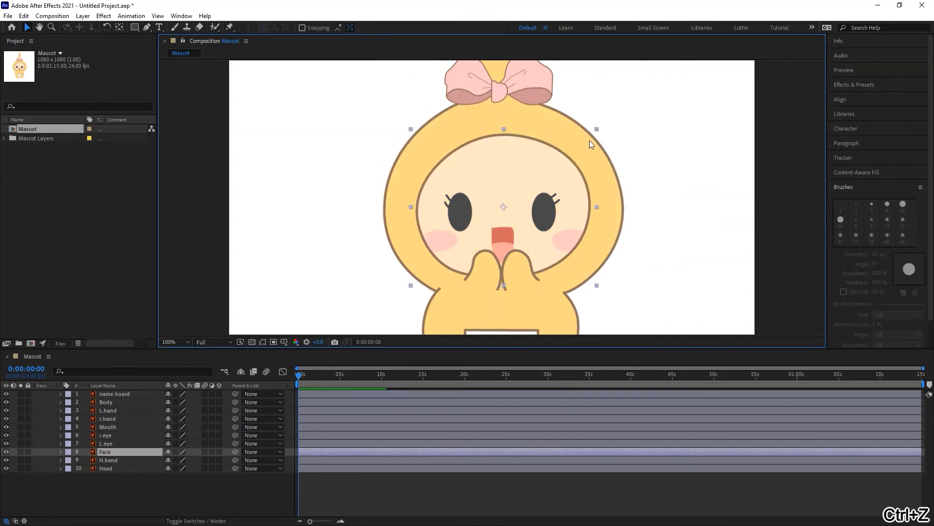
left_click_drag(597, 129, 554, 168)
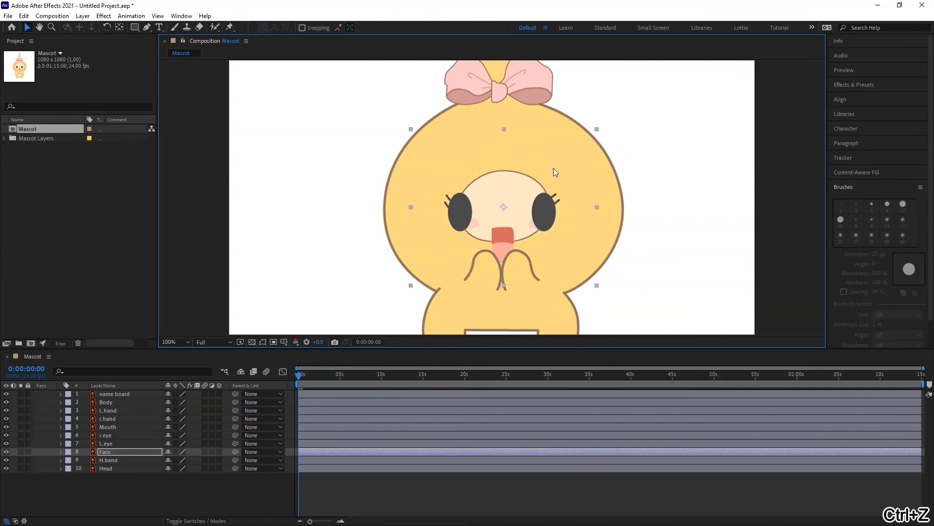
key("ctrl+z")
key("comma")
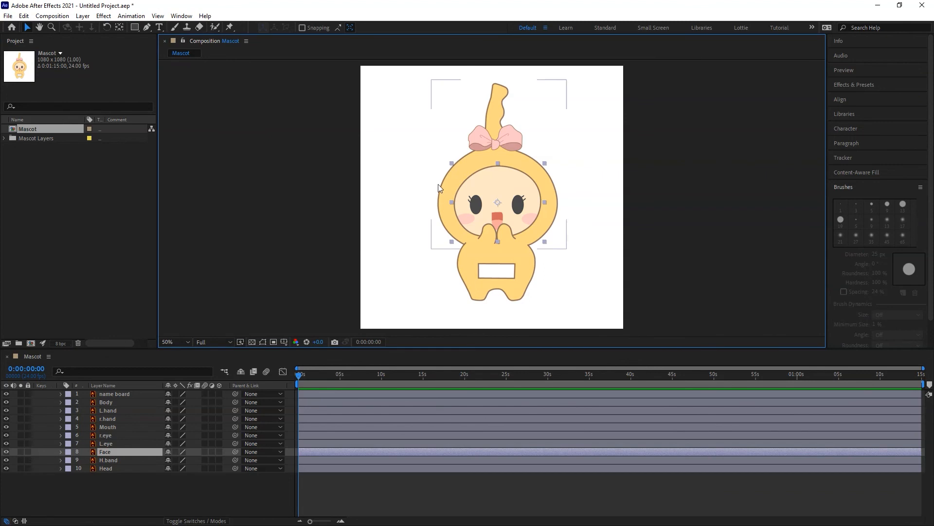
Select the hair band, Head, name board and Body directly on the canvas, and deselect everything.
left_click(481, 129)
left_click(495, 106)
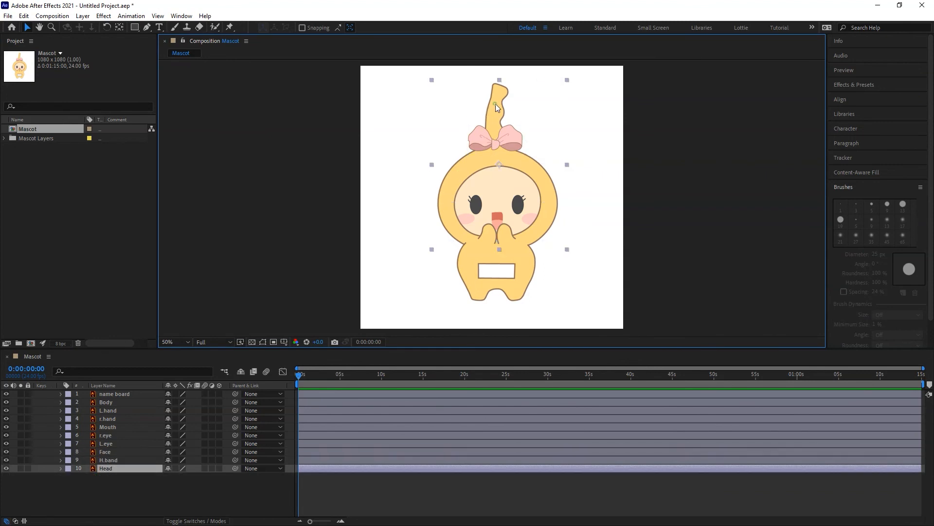
left_click(492, 272)
left_click(482, 294)
left_click(238, 160)
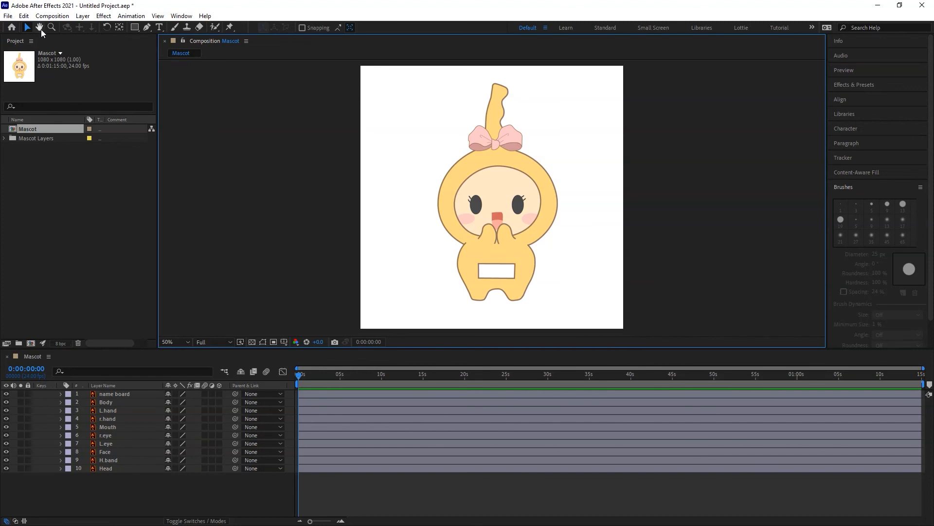
Pan the composition view with the Hand tool and magnify it to 400% around the mascot's face.
left_click(41, 29)
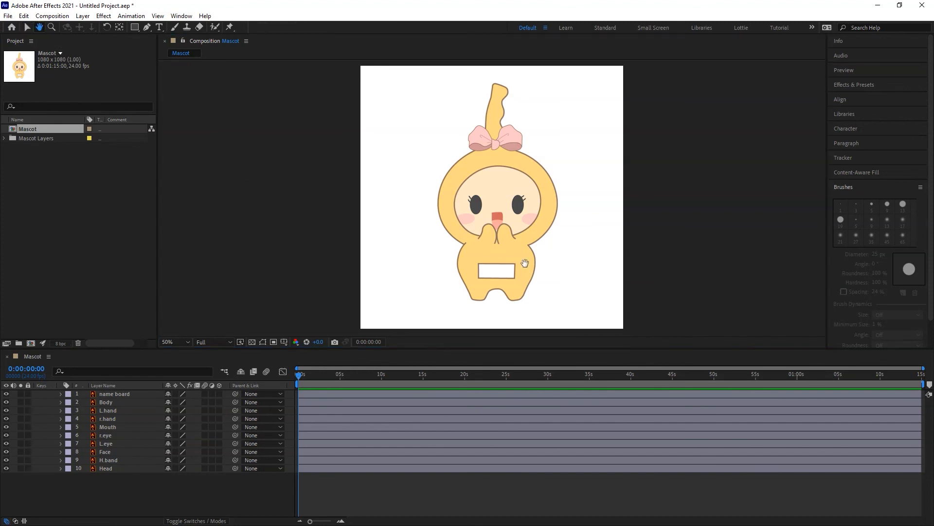
left_click_drag(503, 225, 488, 239)
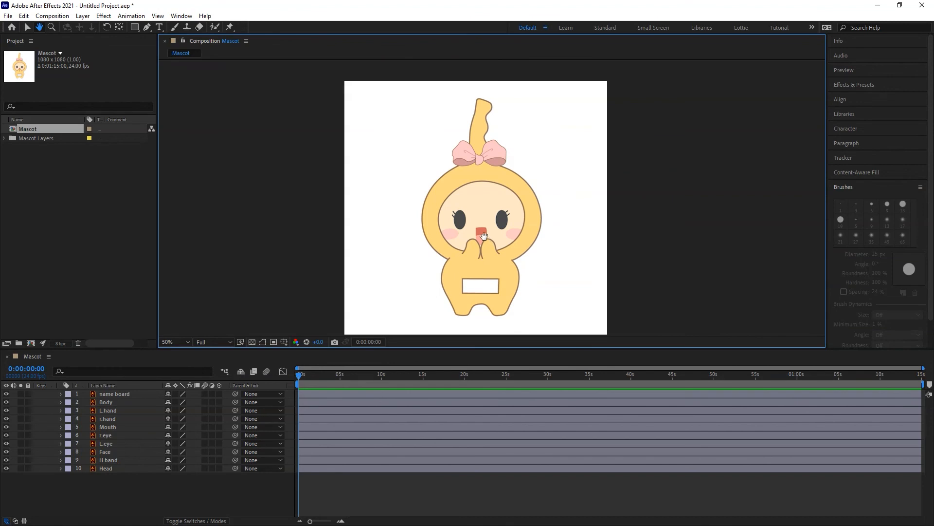
key("period")
key("period")
key("period")
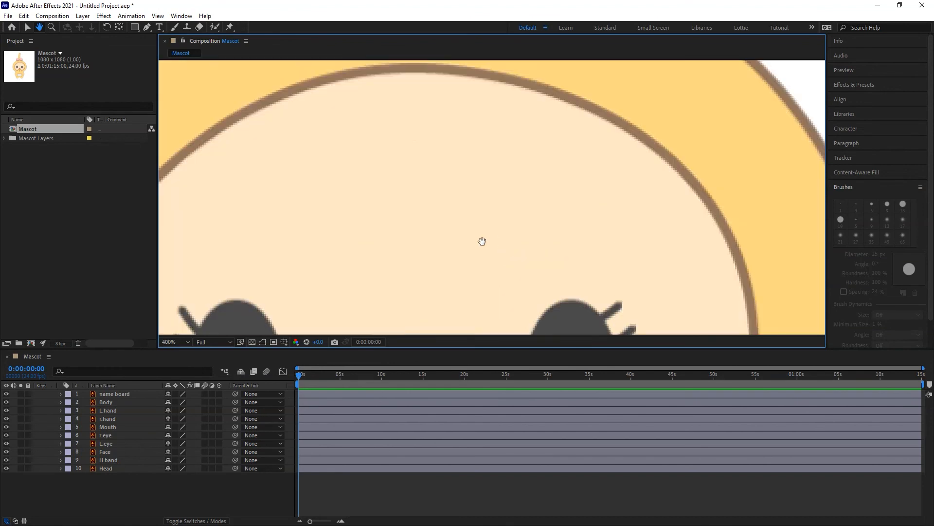
left_click_drag(482, 241, 385, 174)
Magnify the composition view to 800% and pan across the mascot's eye and cheek to inspect them up close.
key("period")
left_click_drag(389, 245, 532, 162)
left_click_drag(266, 224, 546, 231)
left_click_drag(288, 236, 431, 225)
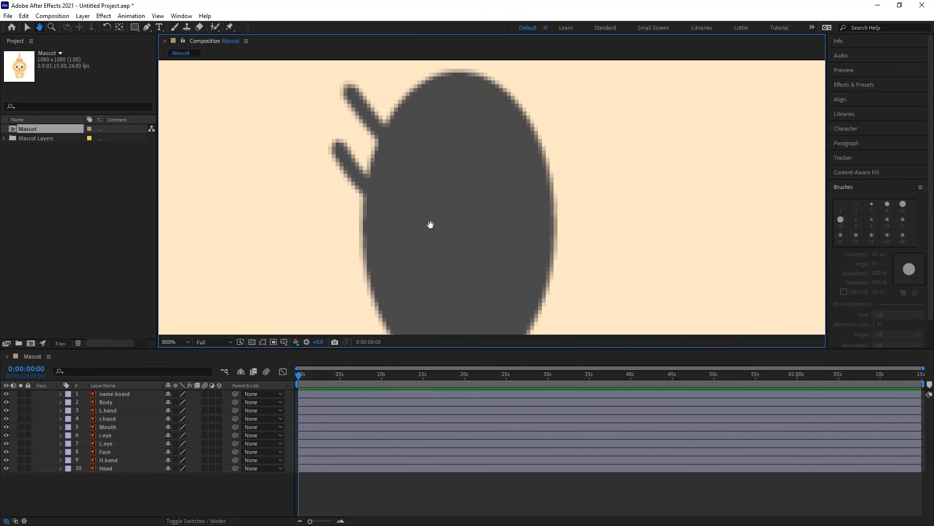
left_click_drag(463, 284, 419, 103)
left_click_drag(433, 242, 536, 145)
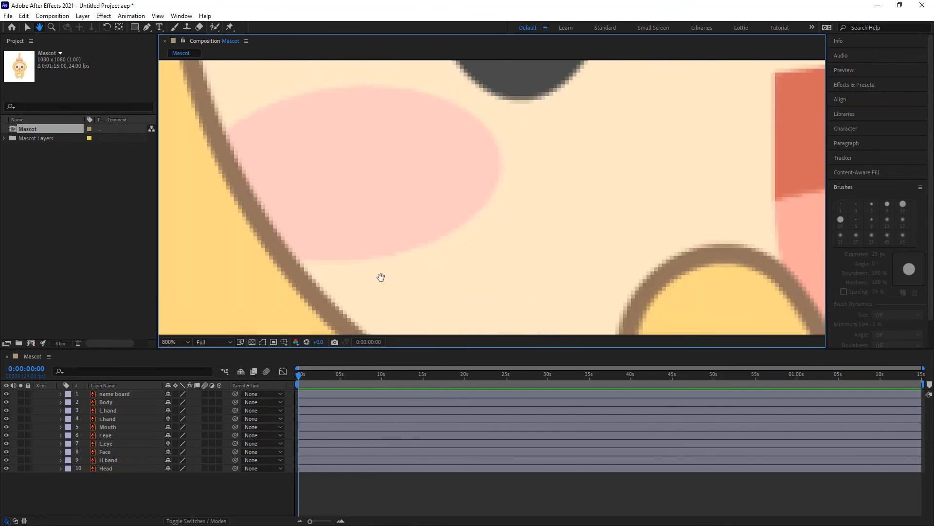
left_click_drag(511, 217, 511, 169)
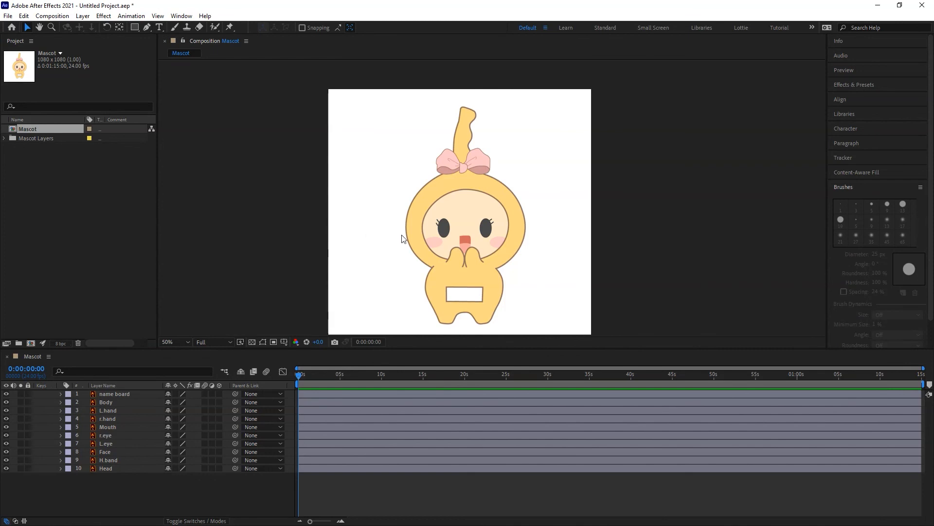
Magnify the composition to 100%, pan it with the Hand tool, and return to the Selection tool at 50%.
scroll(410, 235, "up", 1)
key("h")
mouse_move(370, 246)
left_mouse_down()
mouse_move(360, 243)
mouse_move(461, 230)
mouse_move(457, 146)
mouse_move(280, 260)
mouse_move(321, 269)
mouse_move(371, 233)
left_mouse_up()
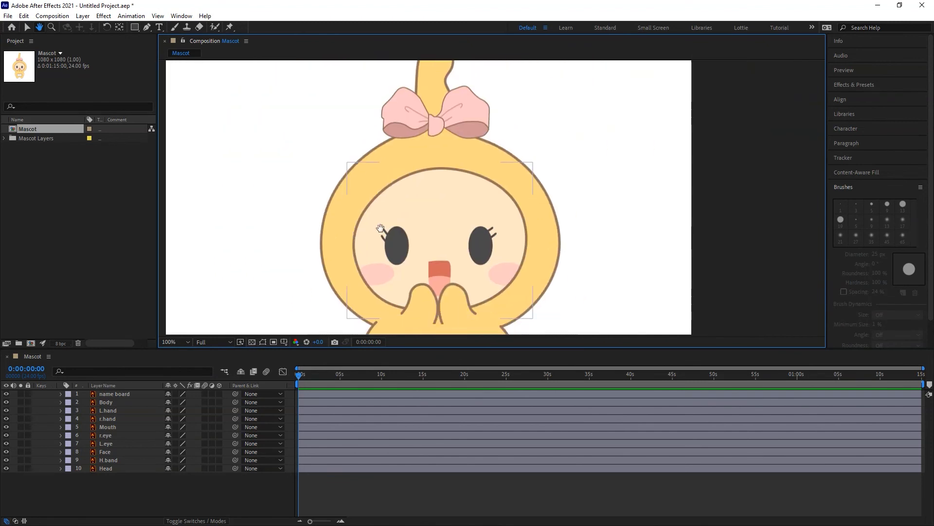
left_click_drag(293, 226, 307, 183)
key("v")
key("comma")
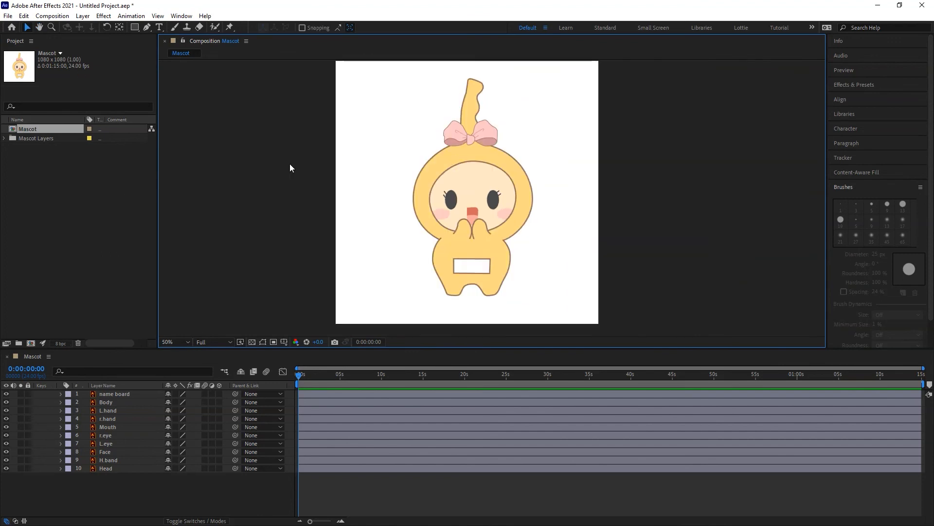
Use the Zoom tool to magnify the composition to 400% and reduce it back to 50%.
left_click(52, 27)
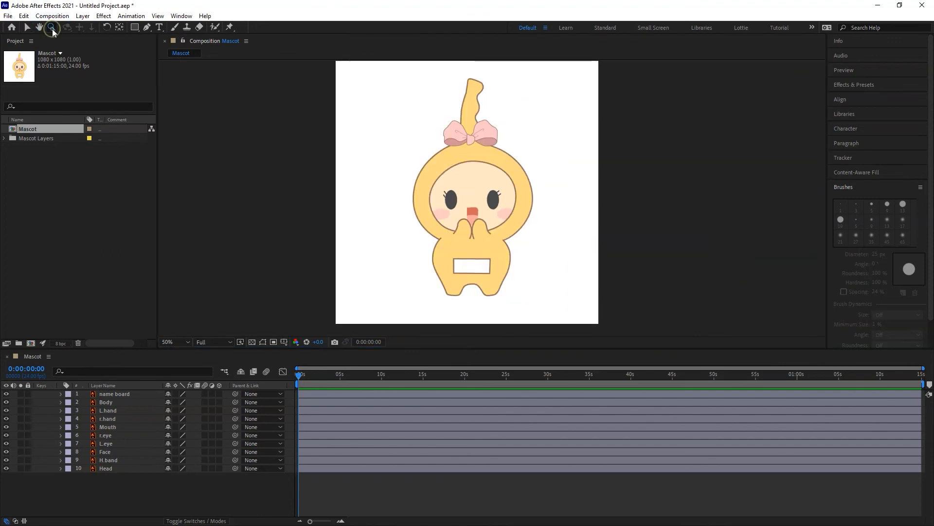
left_click(435, 199)
left_click(437, 201)
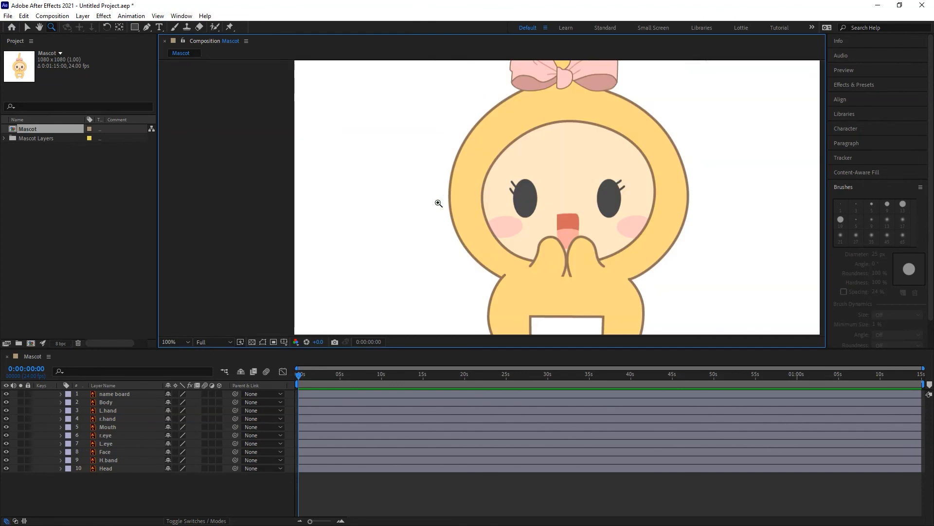
left_click(440, 203)
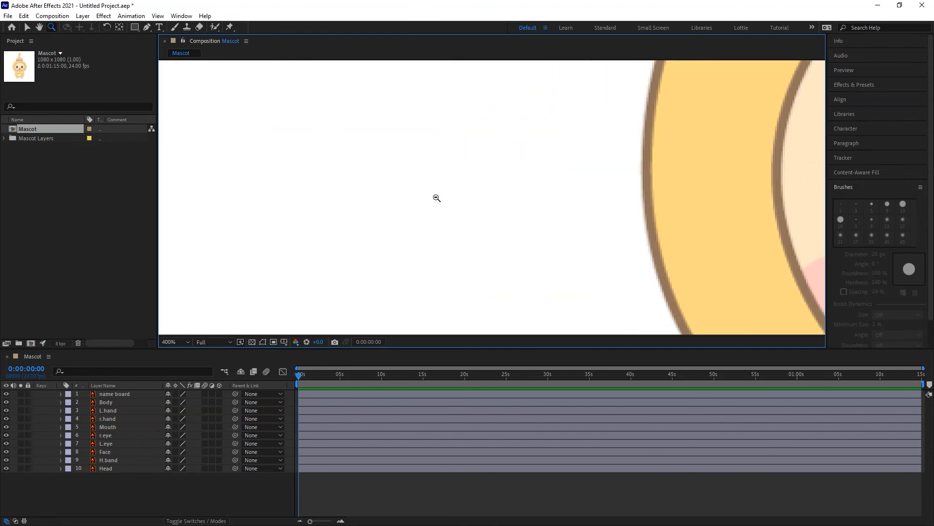
left_click(436, 198, "alt")
left_click(436, 198, "alt")
left_click(437, 198, "alt")
Recentre the composition in the viewer with the Hand tool and switch back to the Selection tool.
key("h")
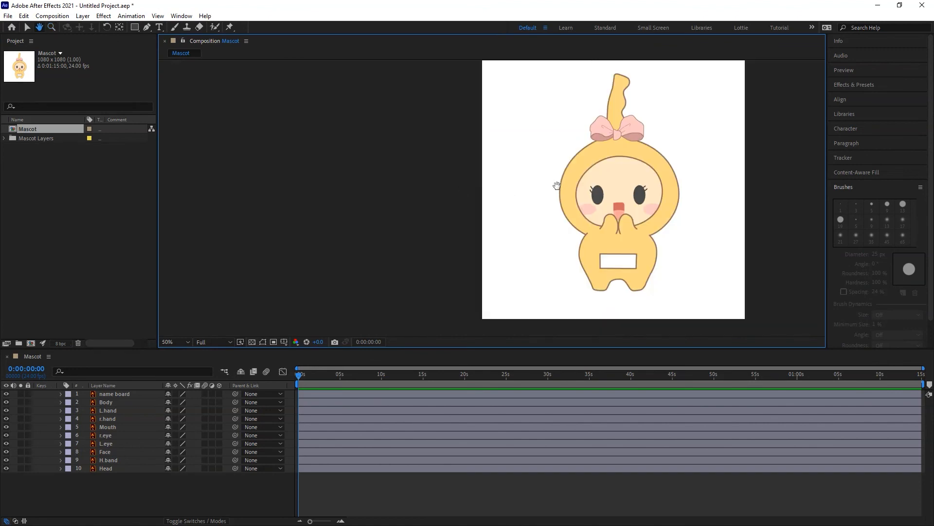
left_click_drag(557, 185, 418, 195)
key("z")
left_click(29, 29)
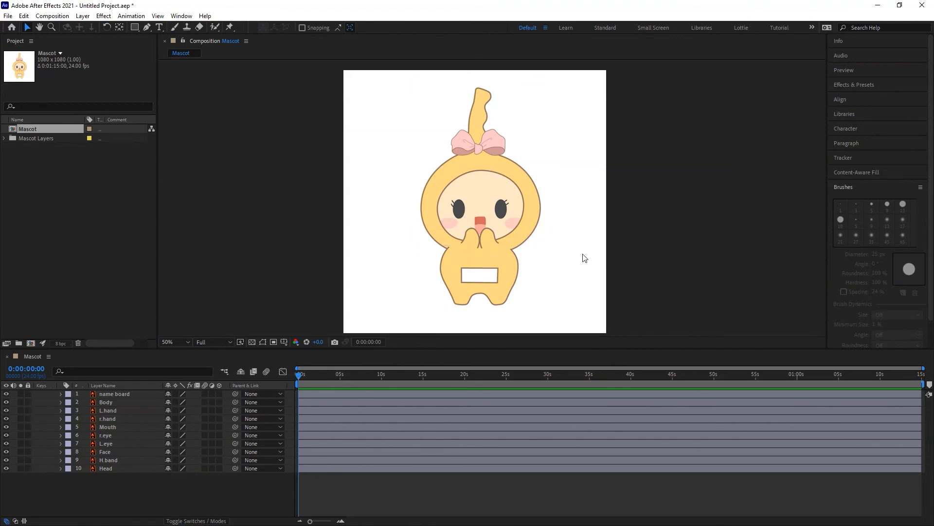
Magnify the composition view to 200% and reduce it back to 50% while keeping the Selection tool active.
key("period")
key("period")
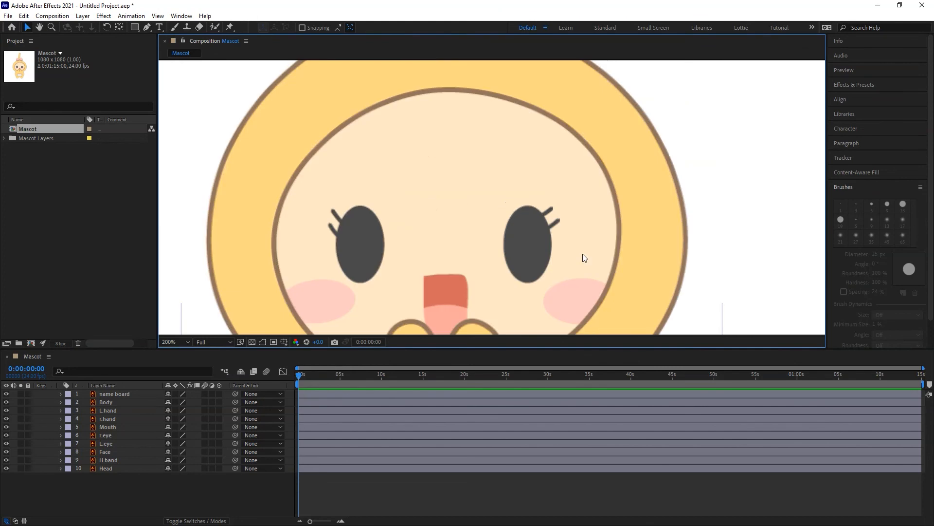
key("comma")
key("comma")
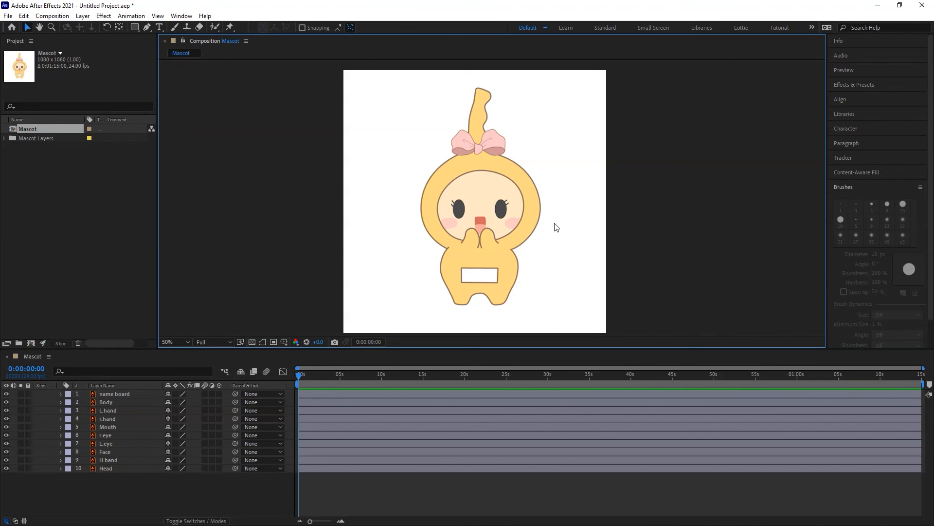
Reduce the composition view to 12.5% and magnify it back to 50%.
scroll(552, 221, "down", 4)
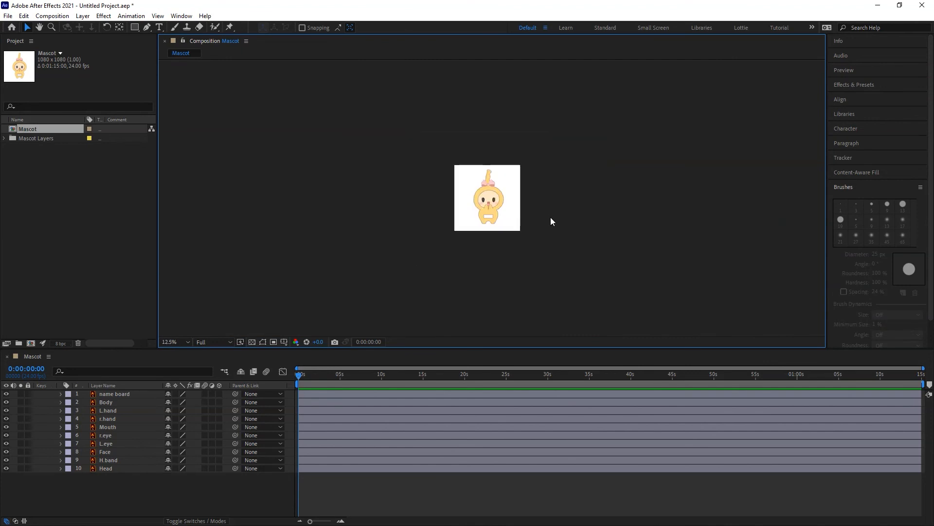
scroll(552, 221, "up", 6)
scroll(551, 220, "up", 4)
scroll(550, 217, "down", 3)
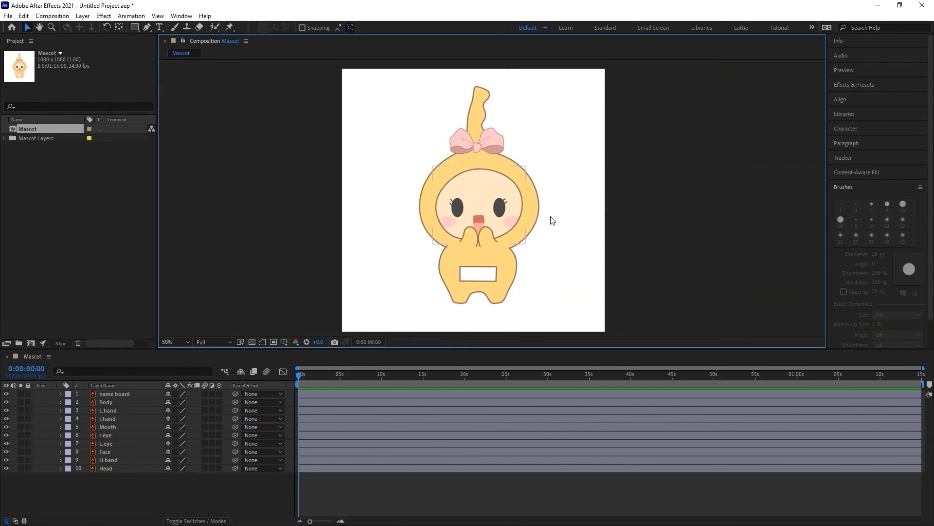
Try the Rotation tool on the mascot by rotating the Face layer in the composition, and undo the rotation.
left_click(110, 28)
left_click(548, 88)
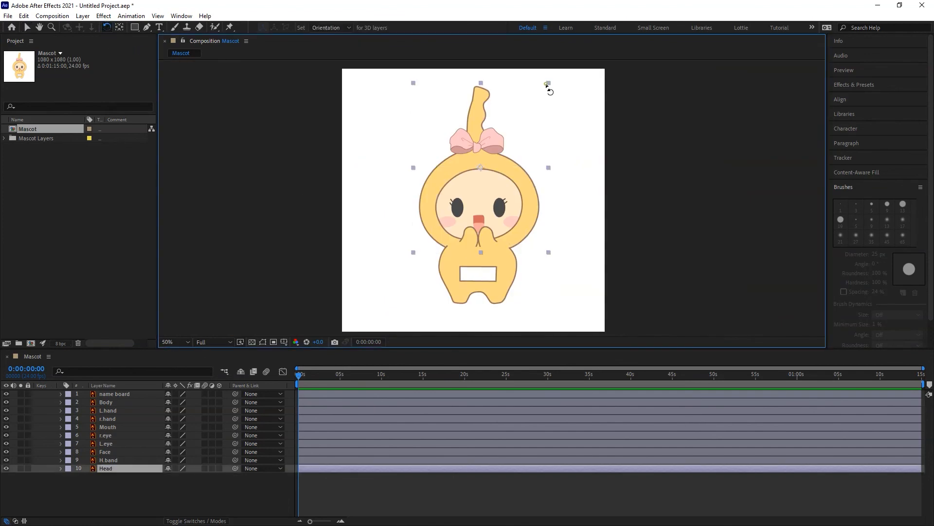
left_click(552, 79)
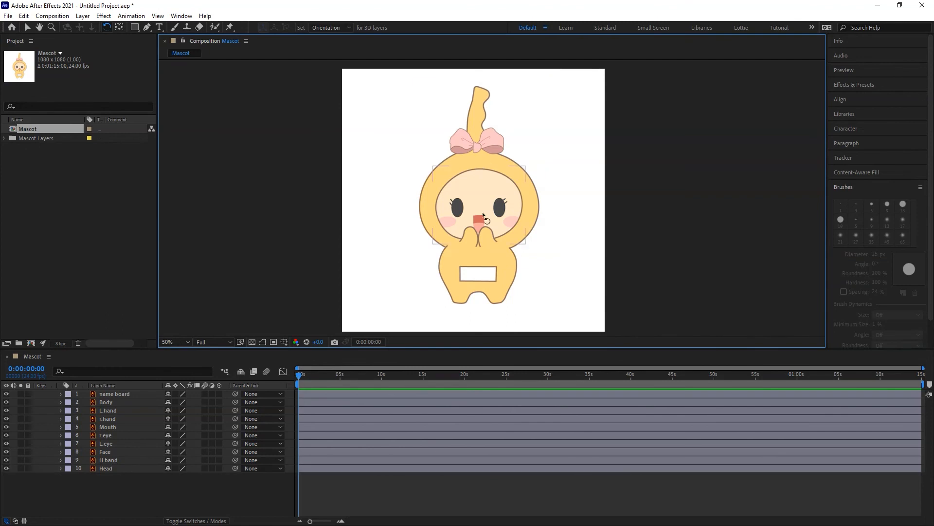
left_click(477, 207)
left_click_drag(528, 169, 393, 183)
key("ctrl+z")
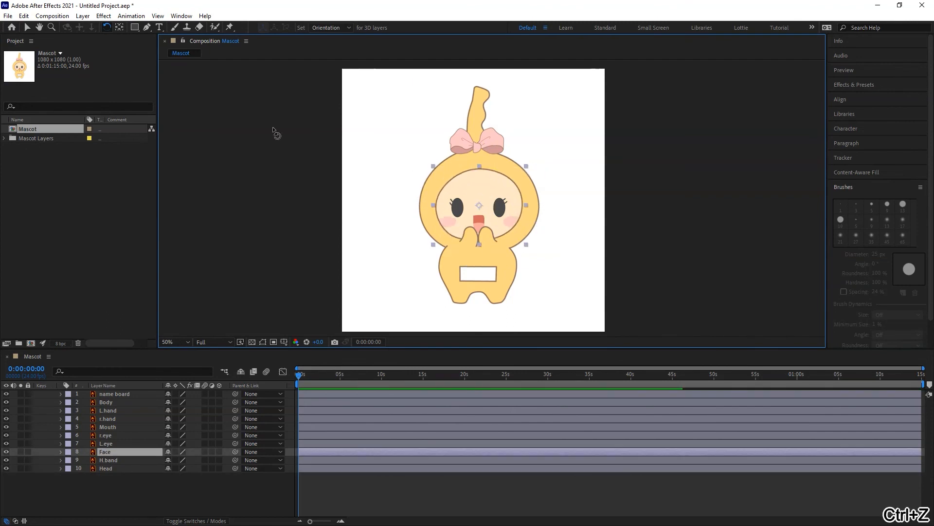
Activate the Pan Behind (Anchor Point) tool briefly, deselect the Face layer, and return to the Selection tool.
left_click(123, 30)
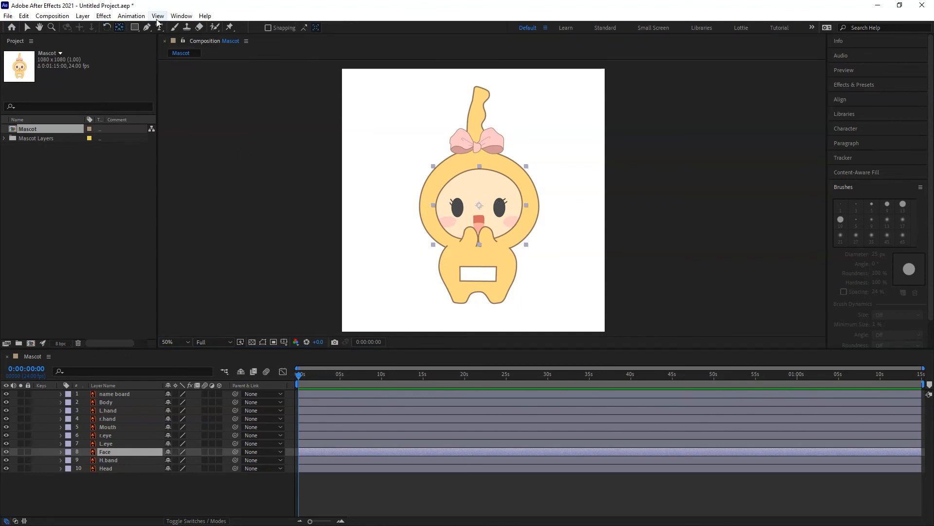
left_click(236, 498)
key("v")
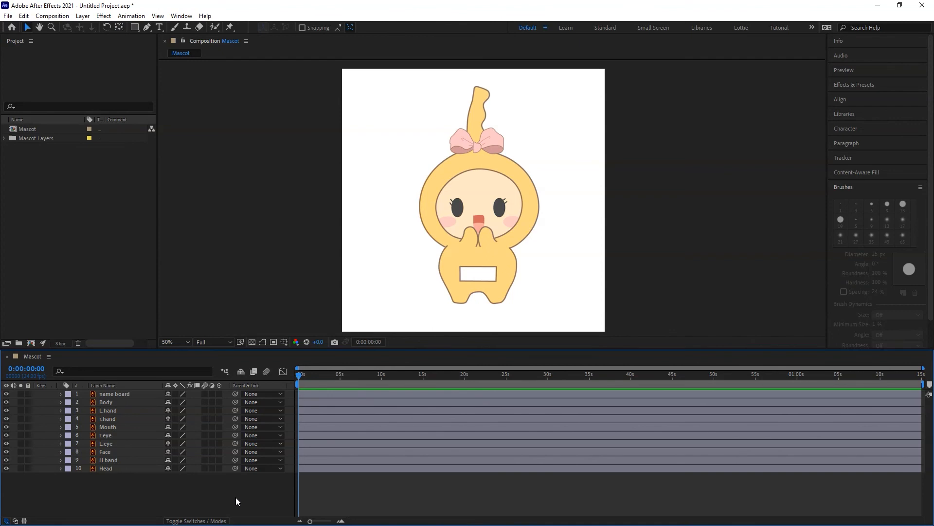